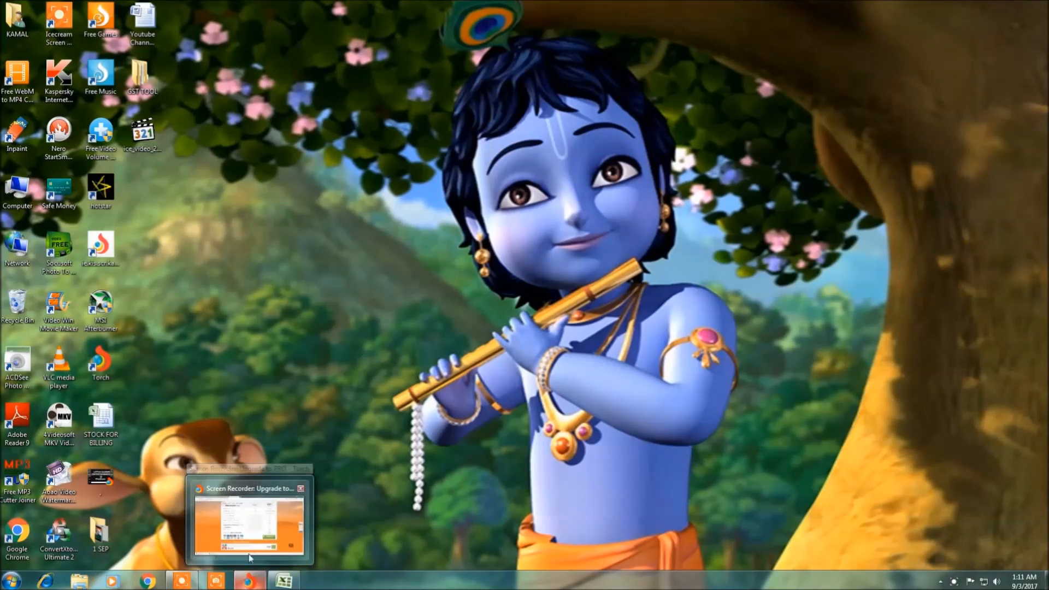
# - Switch to the browser and open the Goods and Services Tax portal's home page
pyautogui.click(245, 583)
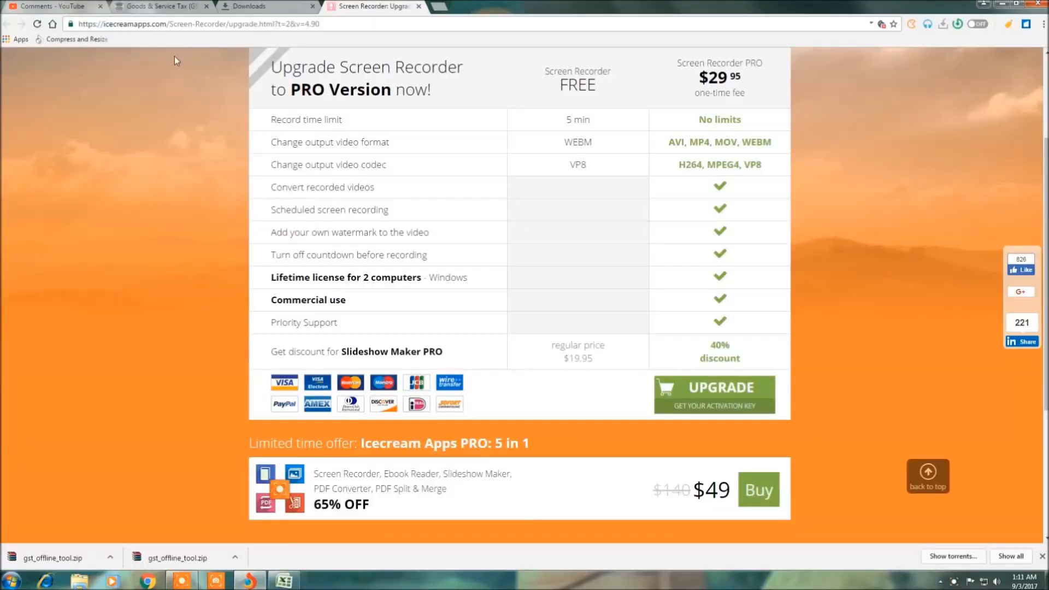
pyautogui.click(153, 5)
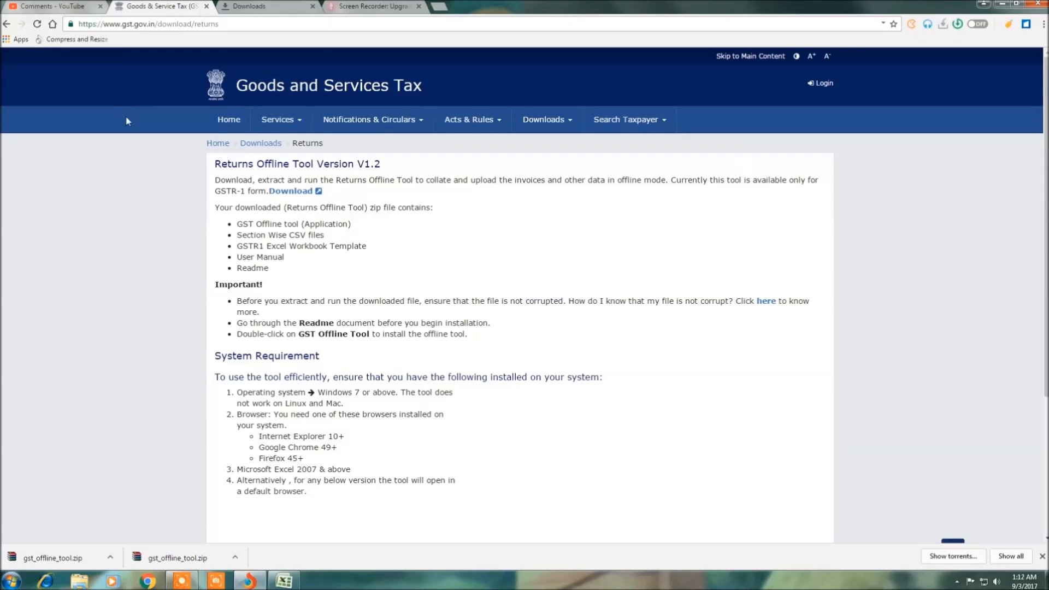
pyautogui.click(229, 121)
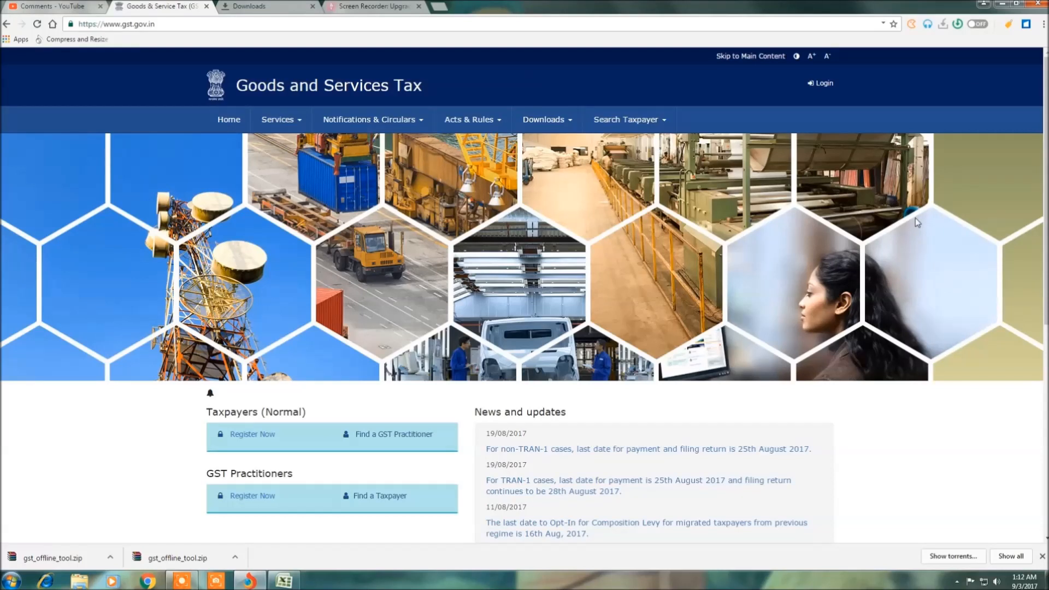
# - Go to the Returns Offline Tool download page on the portal and download the utility
pyautogui.click(539, 124)
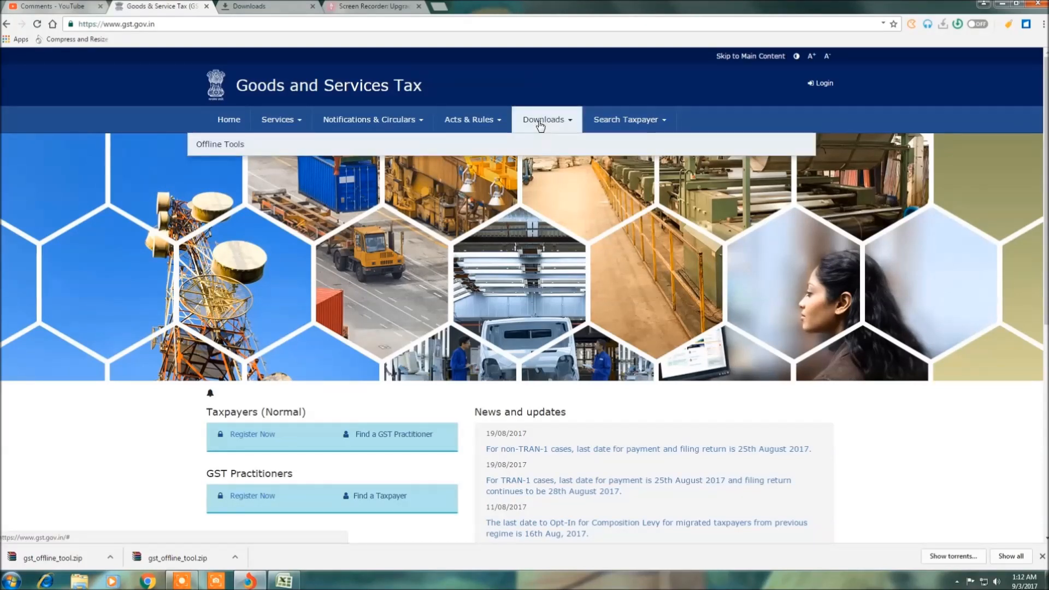
pyautogui.click(215, 145)
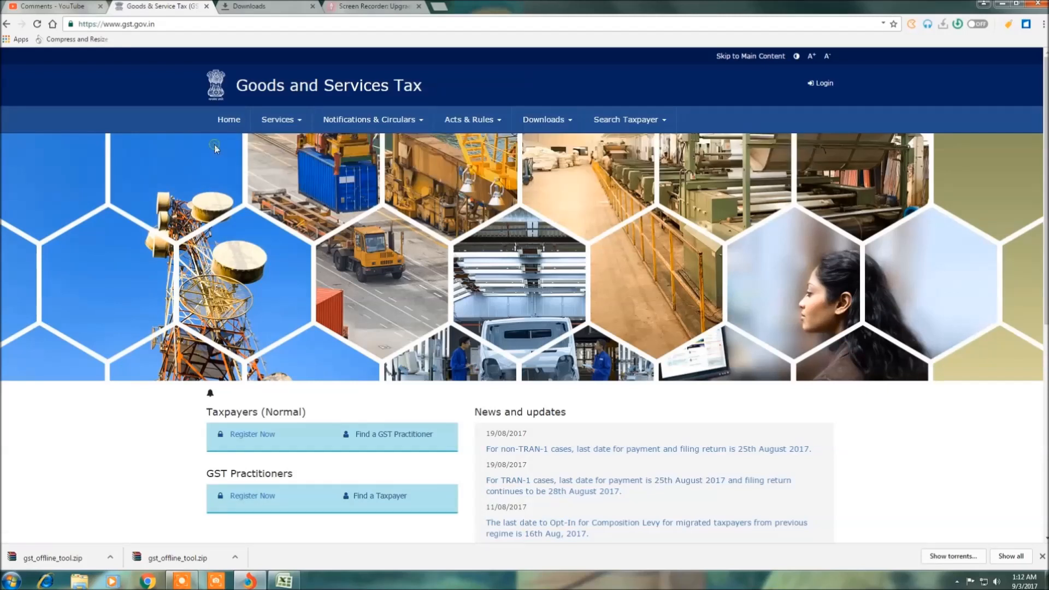
pyautogui.click(543, 128)
pyautogui.moveTo(232, 145)
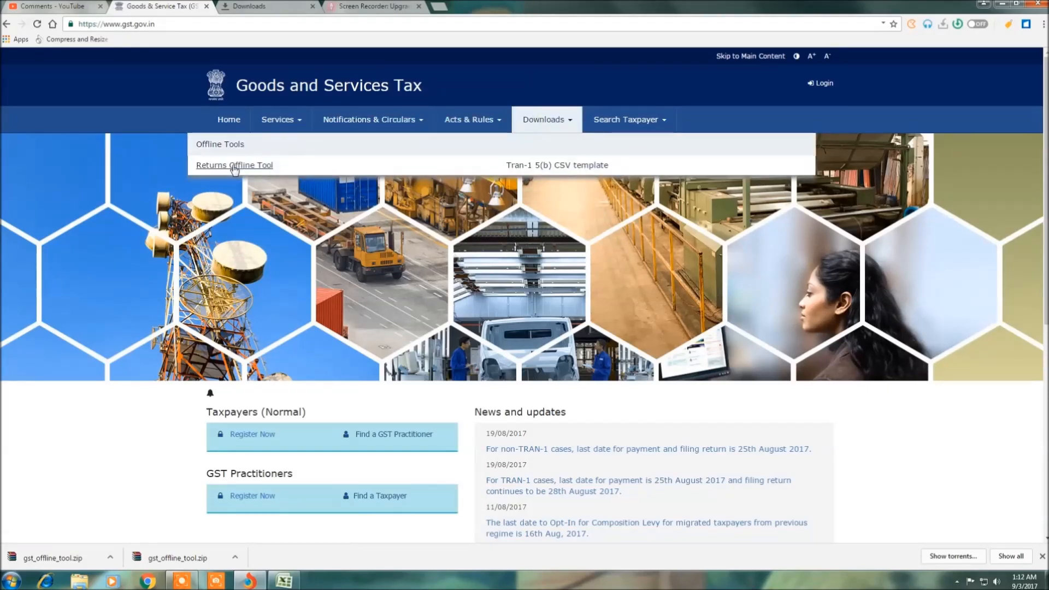
pyautogui.click(235, 167)
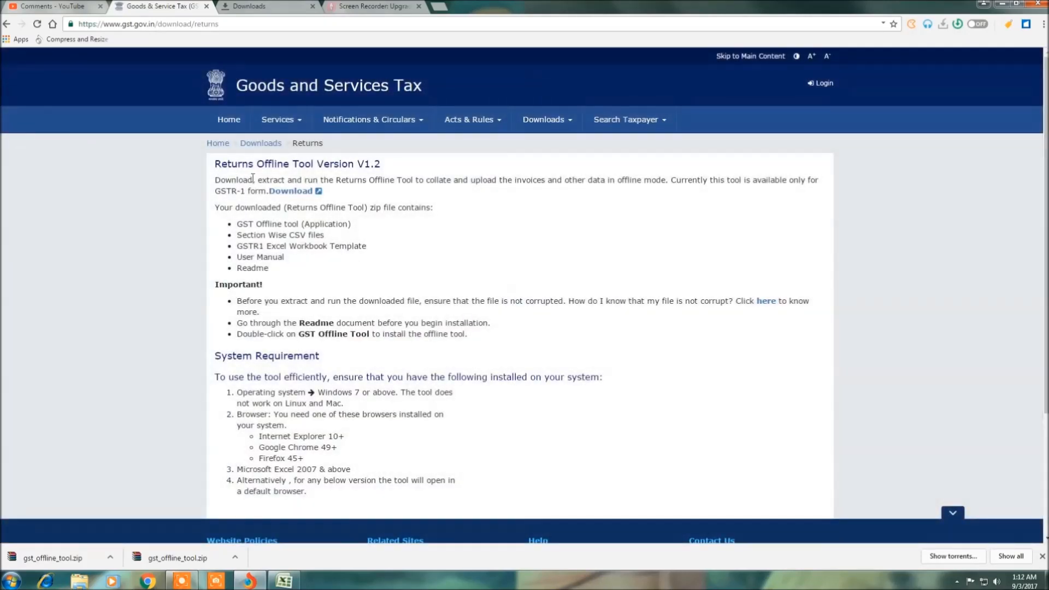
pyautogui.click(293, 193)
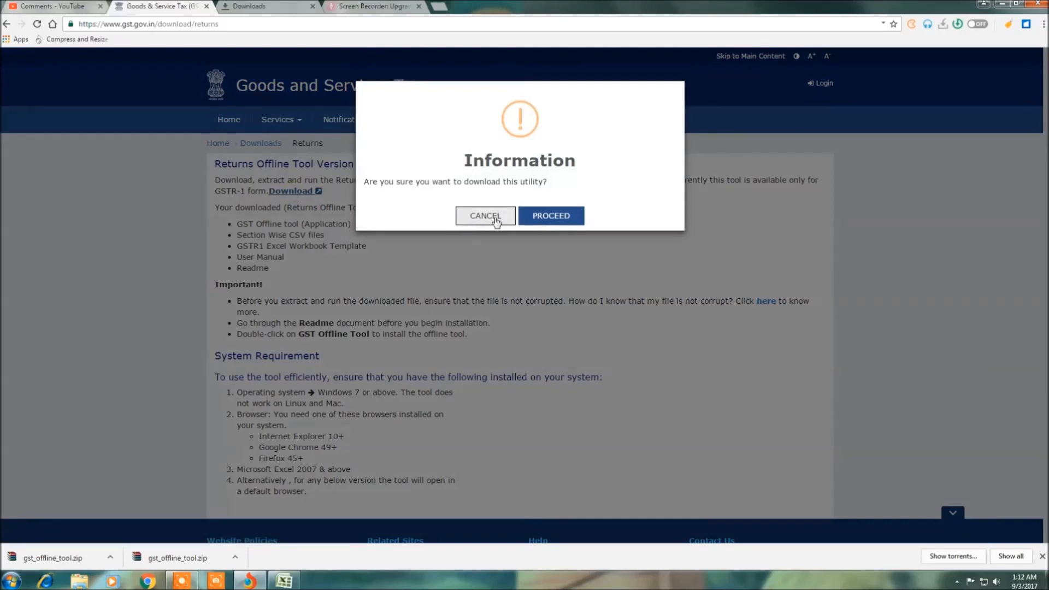
pyautogui.click(552, 217)
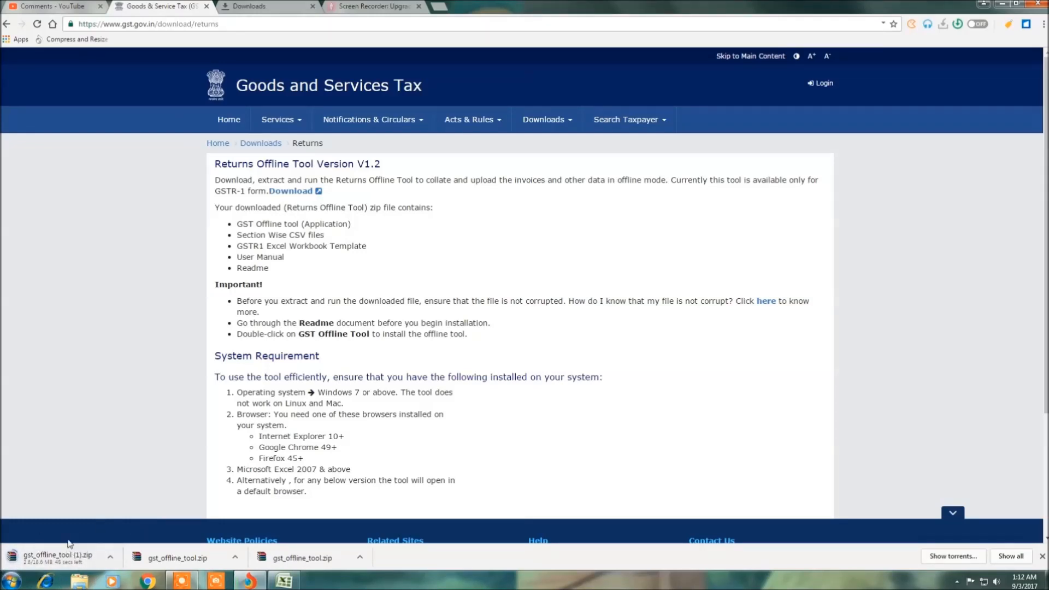
# - In the desktop's GST TOOL folder, bring up the extraction options for the gst_offline_tool archive and open the gst_offline_tool folder
pyautogui.click(1007, 5)
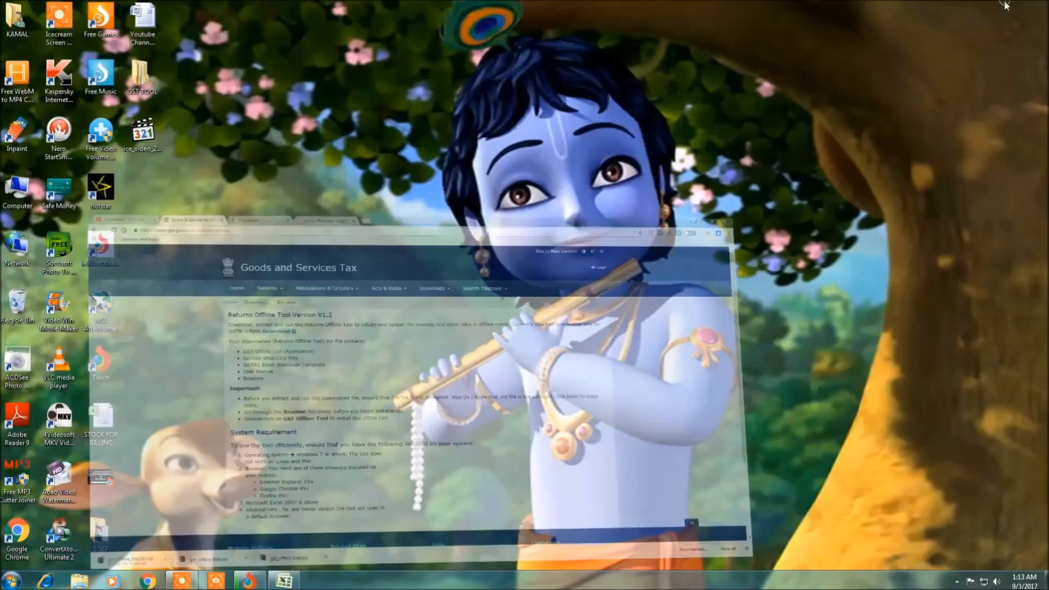
pyautogui.doubleClick(139, 82)
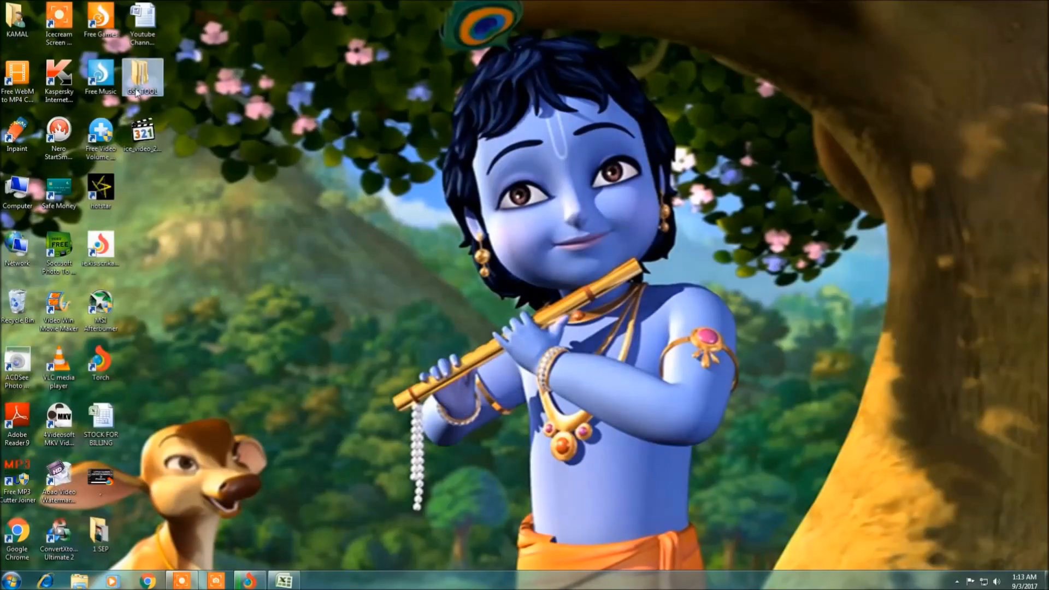
pyautogui.rightClick(400, 246)
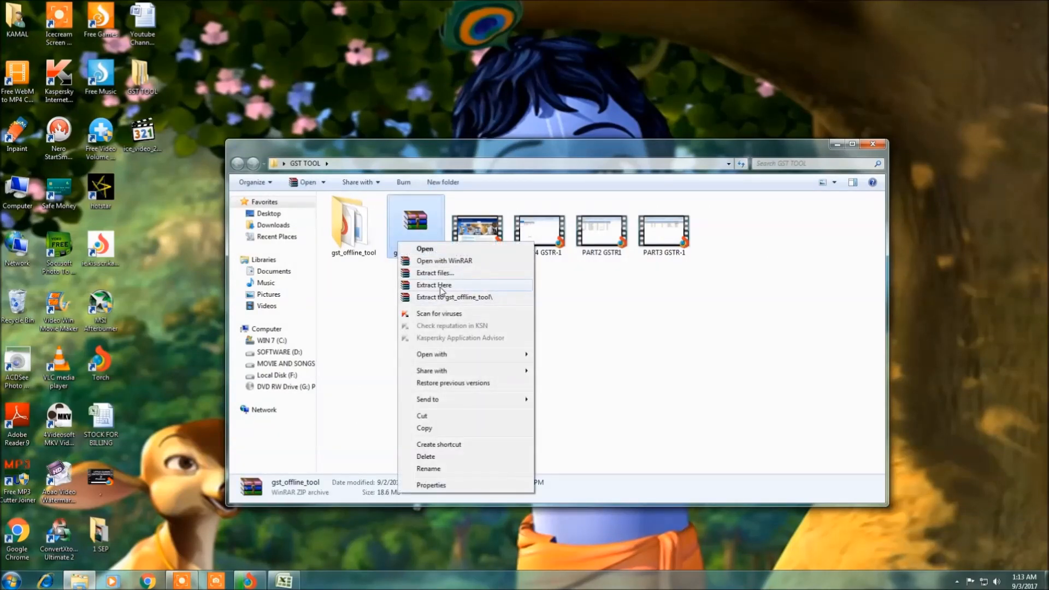
pyautogui.click(422, 287)
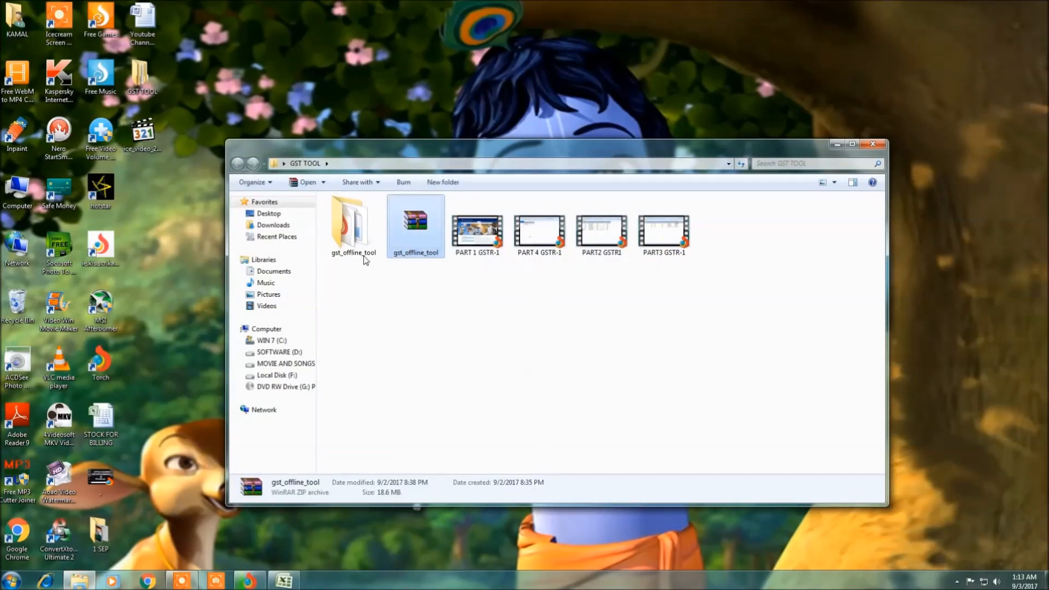
pyautogui.doubleClick(362, 250)
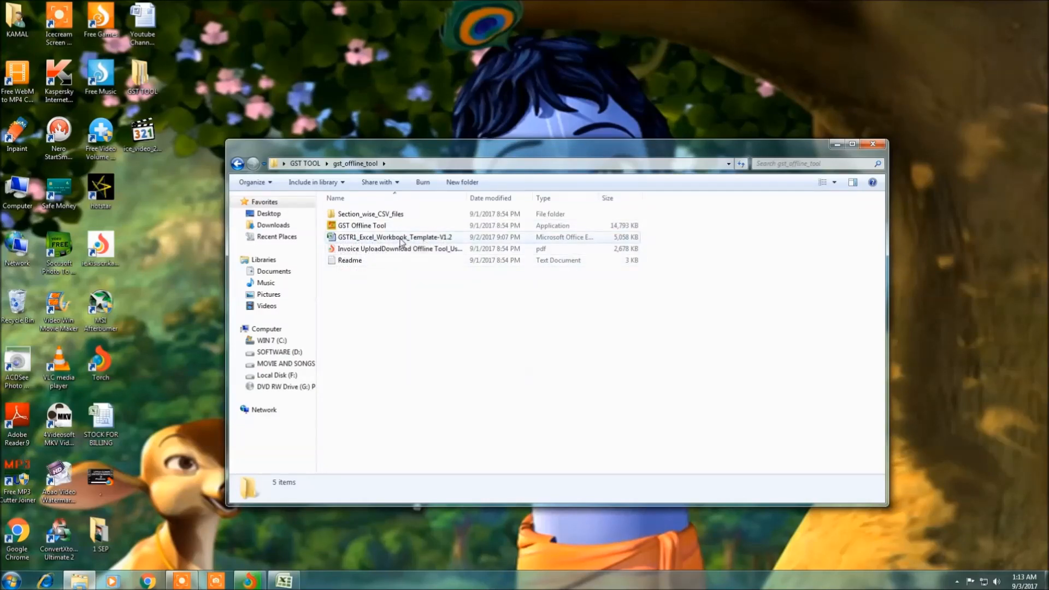
# - Switch to the GSTR1 Excel workbook template and read through the Help Instruction sheet down to the Term/Acronym table
pyautogui.click(285, 581)
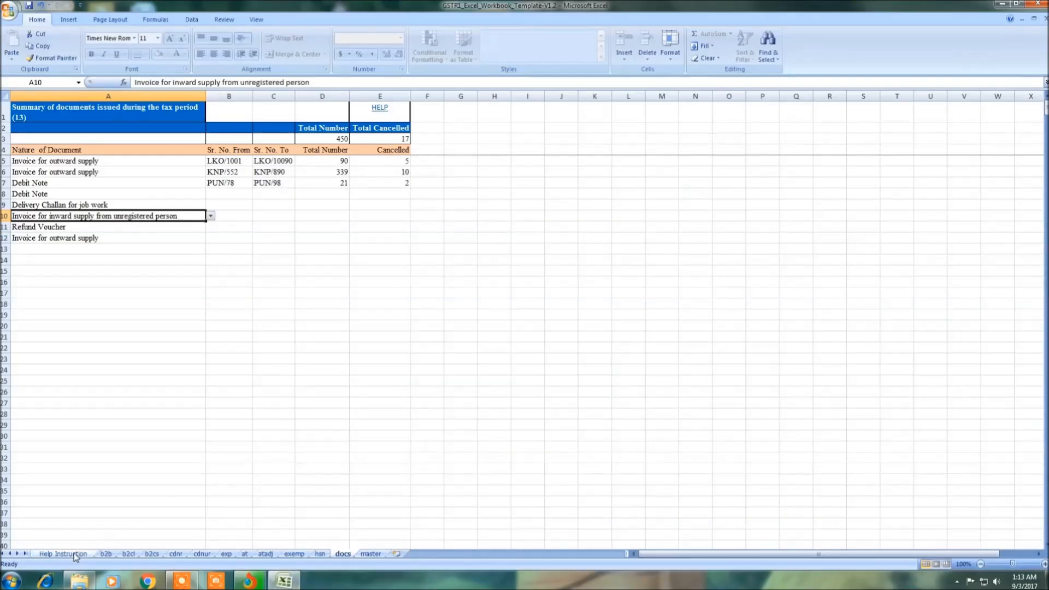
pyautogui.click(76, 555)
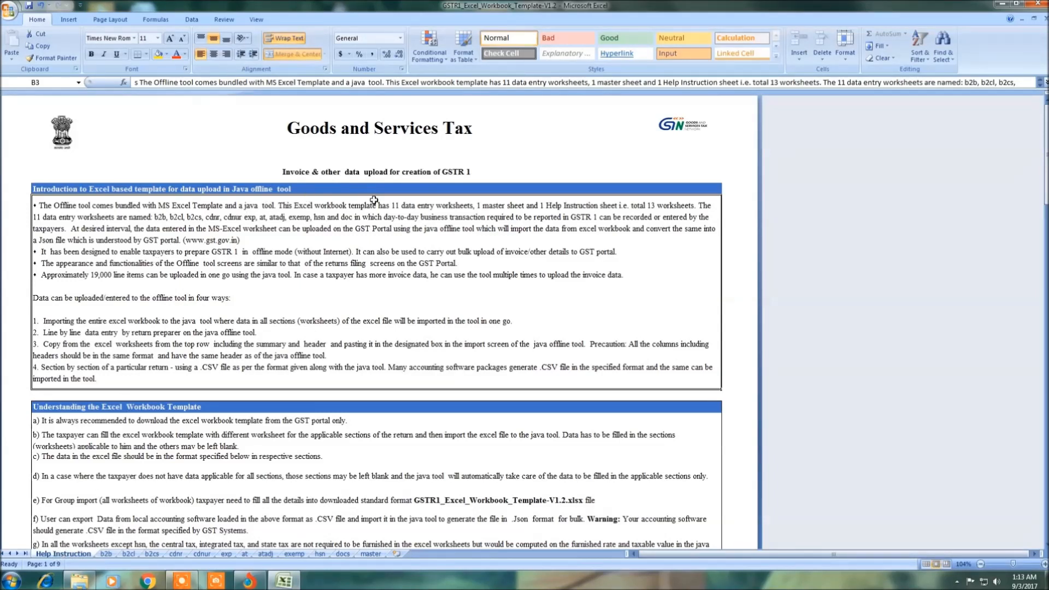
pyautogui.press('Down')
pyautogui.press('Down')
pyautogui.press('Down')
pyautogui.press('Down')
pyautogui.press('Down')
pyautogui.press('Down')
pyautogui.press('Down')
pyautogui.press('Down')
pyautogui.press('Down')
pyautogui.press('Down')
pyautogui.press('Down')
pyautogui.press('Down')
pyautogui.press('Down')
pyautogui.press('Down')
pyautogui.press('Down')
pyautogui.press('Down')
pyautogui.press('Down')
pyautogui.press('Down')
pyautogui.press('Down')
pyautogui.press('Down')
pyautogui.press('Down')
pyautogui.press('Down')
pyautogui.press('Down')
pyautogui.press('Down')
pyautogui.press('Down')
pyautogui.press('Down')
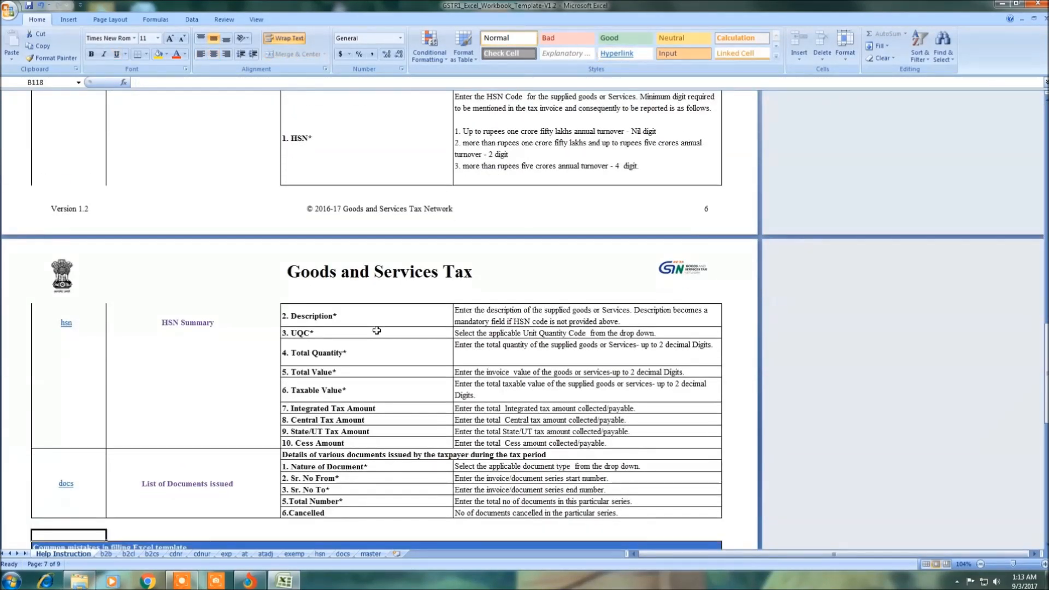
pyautogui.press('Down')
pyautogui.press('Down')
pyautogui.press('Down')
pyautogui.press('Down')
pyautogui.press('Down')
pyautogui.press('Down')
pyautogui.press('Down')
pyautogui.press('Down')
pyautogui.press('Down')
pyautogui.press('Down')
pyautogui.press('Down')
pyautogui.press('Down')
pyautogui.press('Down')
pyautogui.press('Down')
pyautogui.press('Down')
pyautogui.press('Down')
pyautogui.press('Down')
pyautogui.press('Down')
pyautogui.press('Down')
pyautogui.press('Down')
pyautogui.press('Down')
pyautogui.press('Down')
pyautogui.press('Down')
pyautogui.press('Down')
pyautogui.press('Down')
pyautogui.press('Down')
pyautogui.press('Down')
pyautogui.press('Down')
pyautogui.press('Down')
pyautogui.press('Down')
pyautogui.press('Down')
pyautogui.press('Down')
pyautogui.press('Down')
pyautogui.press('Down')
pyautogui.press('Down')
pyautogui.press('Down')
pyautogui.press('Down')
pyautogui.press('Down')
pyautogui.press('Down')
pyautogui.press('Down')
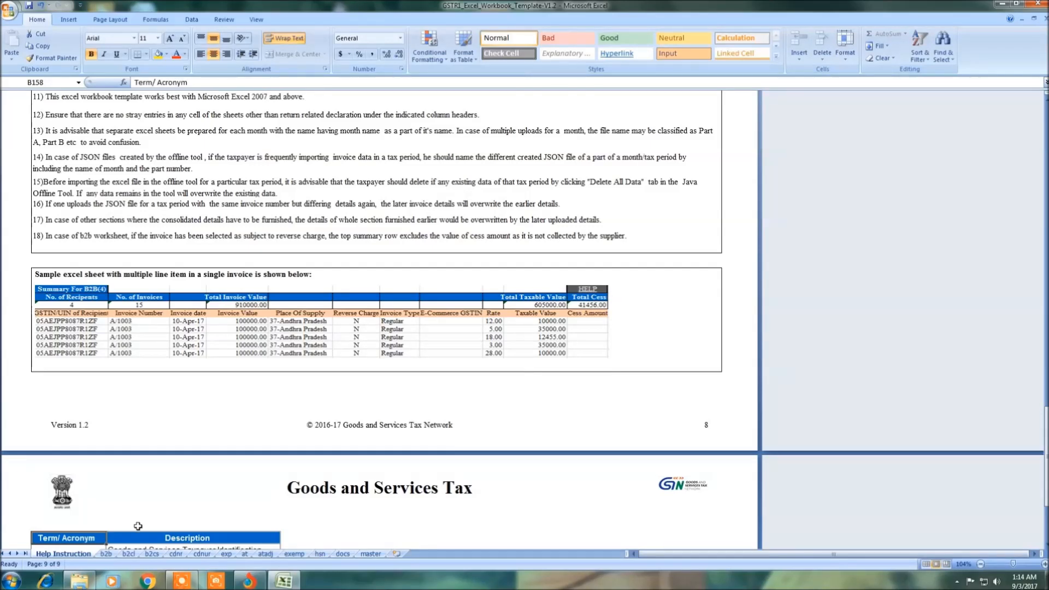
# - Clear all sample invoice entries below the header row on the b2b sheet, from A5 through column L, row 19
pyautogui.click(107, 554)
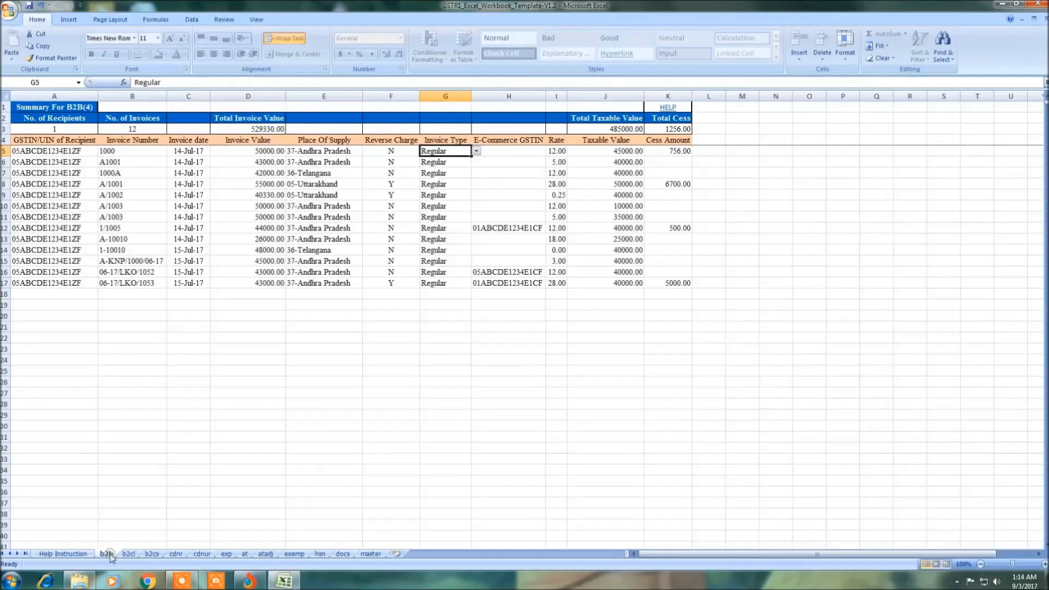
pyautogui.moveTo(31, 154); pyautogui.dragTo(34, 195)
pyautogui.hotkey('shift', 'Down')
pyautogui.hotkey('shift', 'Down')
pyautogui.hotkey('shift', 'Down')
pyautogui.hotkey('shift', 'Down')
pyautogui.hotkey('shift', 'Down')
pyautogui.hotkey('shift', 'Down')
pyautogui.hotkey('shift', 'Down')
pyautogui.hotkey('shift', 'Down')
pyautogui.hotkey('shift', 'Down')
pyautogui.hotkey('shift', 'Down')
pyautogui.hotkey('shift', 'Right')
pyautogui.hotkey('shift', 'Right')
pyautogui.hotkey('shift', 'Right')
pyautogui.hotkey('shift', 'Right')
pyautogui.hotkey('shift', 'Right')
pyautogui.hotkey('shift', 'Right')
pyautogui.hotkey('shift', 'Right')
pyautogui.hotkey('shift', 'Right')
pyautogui.hotkey('shift', 'Right')
pyautogui.hotkey('shift', 'Right')
pyautogui.hotkey('shift', 'Right')
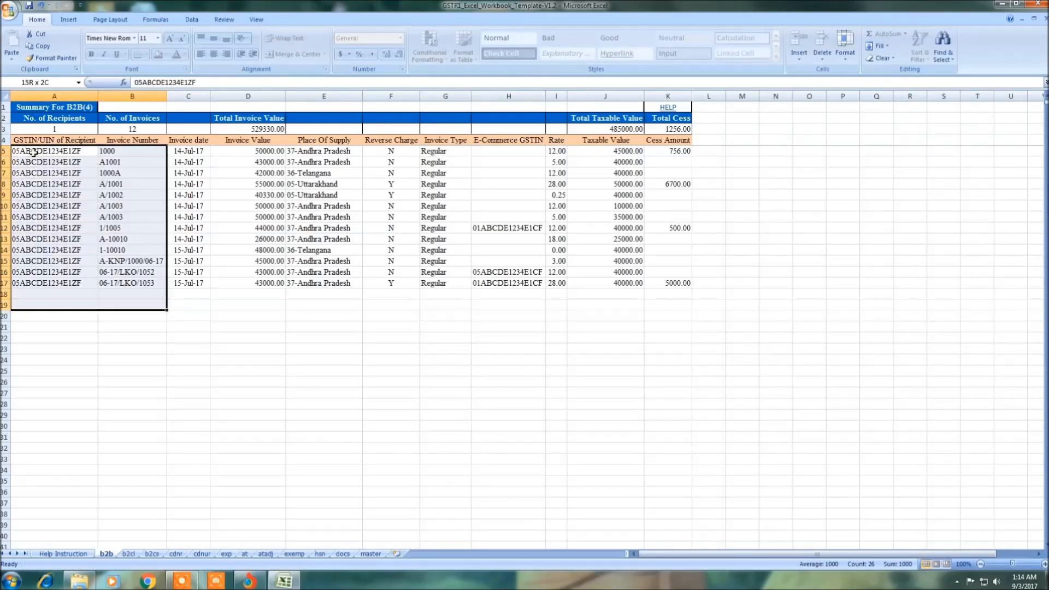
pyautogui.press('Delete')
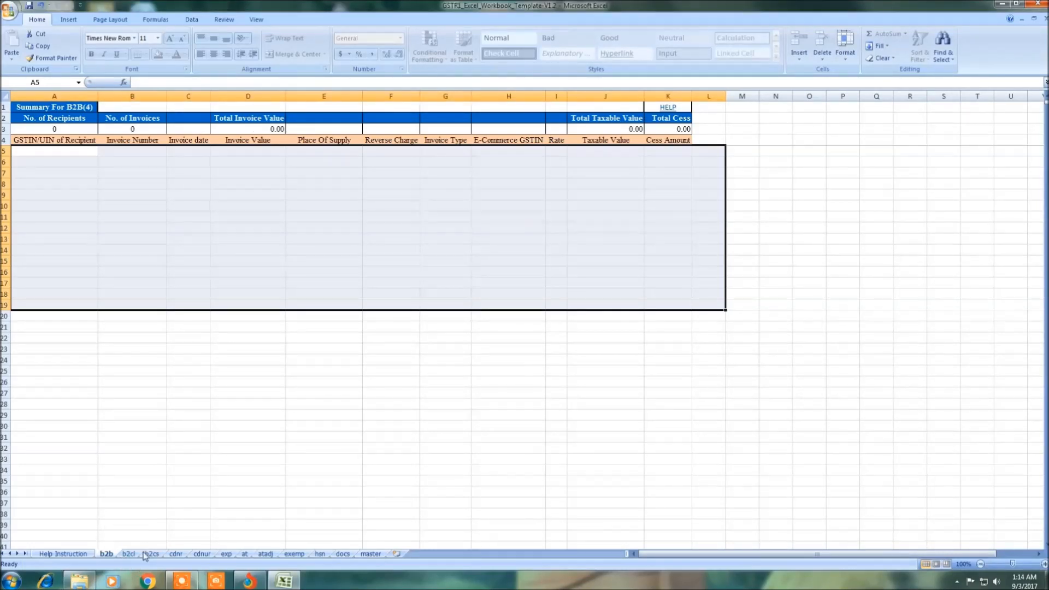
# - Clear the sample invoice entries in rows 5 to 10 of the b2cl sheet
pyautogui.click(130, 556)
pyautogui.click(19, 151)
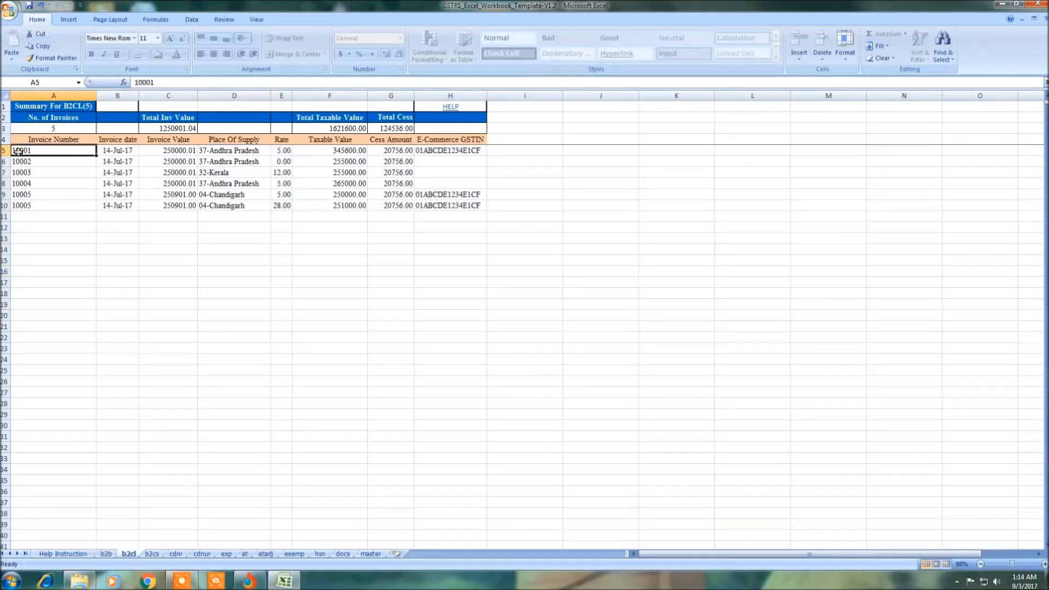
pyautogui.hotkey('shift', 'Down')
pyautogui.hotkey('shift', 'Down')
pyautogui.hotkey('shift', 'Down')
pyautogui.hotkey('shift', 'Down')
pyautogui.hotkey('shift', 'Down')
pyautogui.hotkey('shift', 'Right')
pyautogui.hotkey('shift', 'Right')
pyautogui.hotkey('shift', 'Right')
pyautogui.hotkey('shift', 'Right')
pyautogui.hotkey('shift', 'Right')
pyautogui.hotkey('shift', 'Right')
pyautogui.hotkey('shift', 'Right')
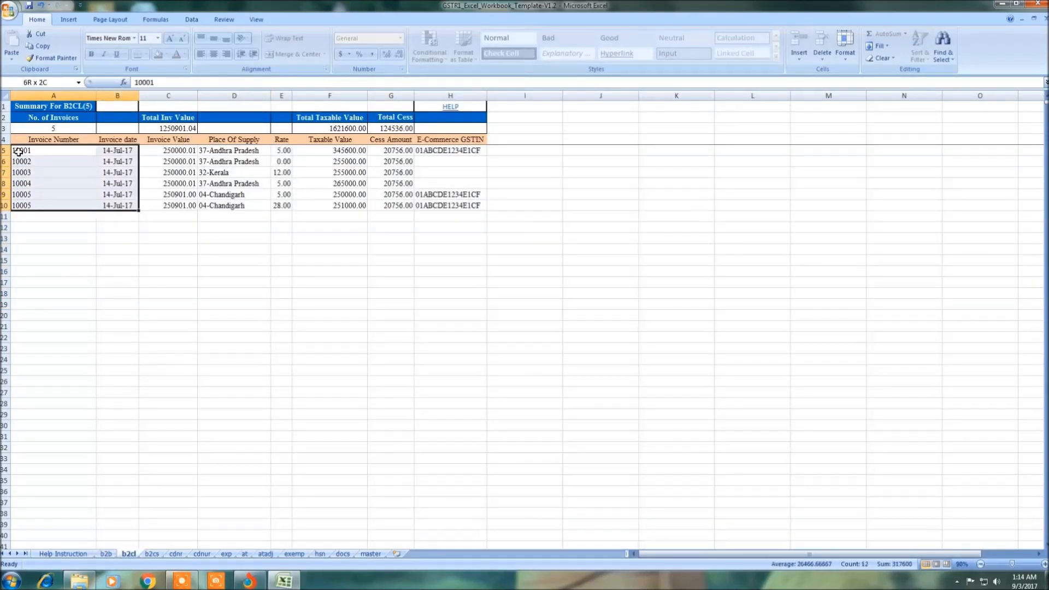
pyautogui.hotkey('shift', 'Right')
pyautogui.hotkey('shift', 'Right')
pyautogui.hotkey('shift', 'Right')
pyautogui.press('Delete')
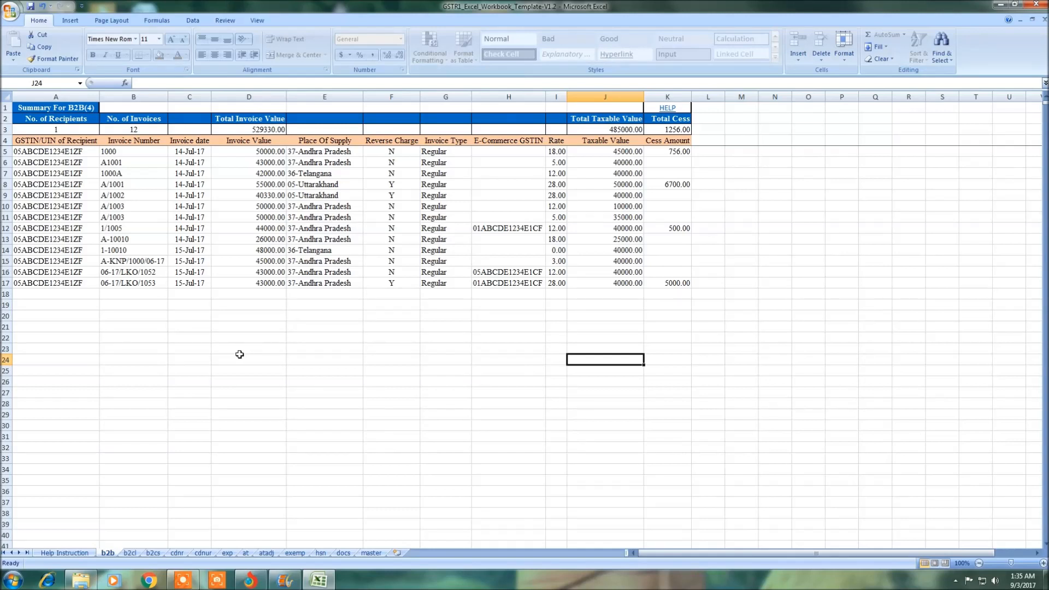
# - Review the Place Of Supply choices available for the first invoice on the b2b sheet, leaving the cell as it is
pyautogui.click(57, 154)
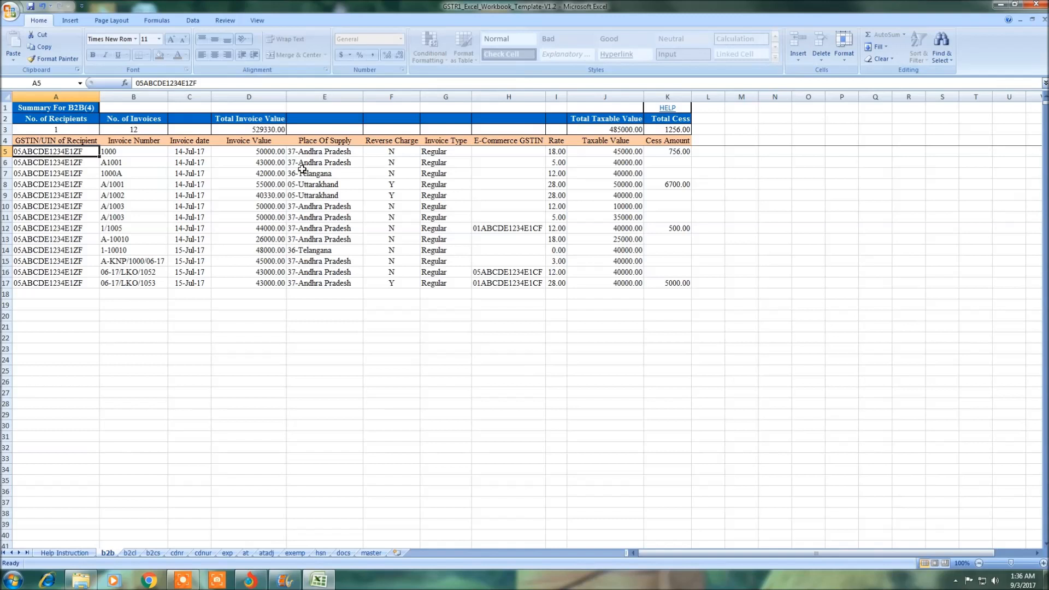
pyautogui.click(311, 154)
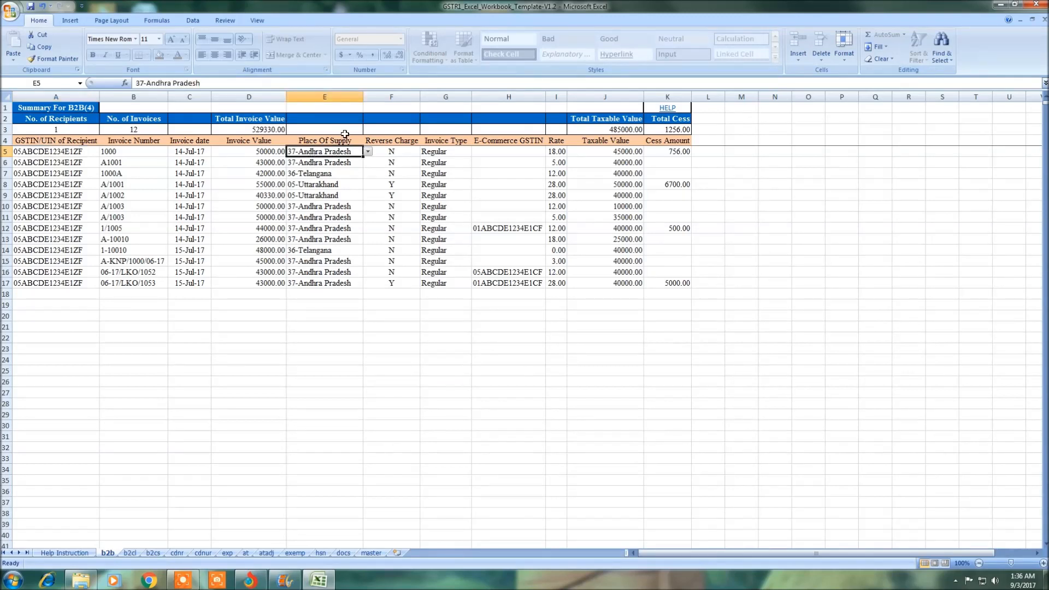
pyautogui.click(367, 153)
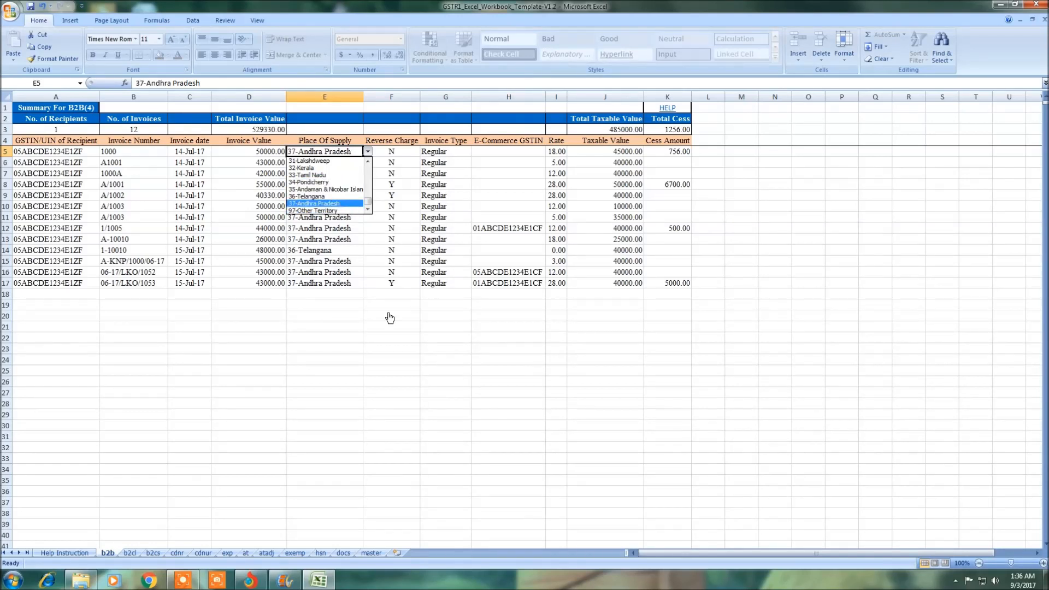
pyautogui.press('Escape')
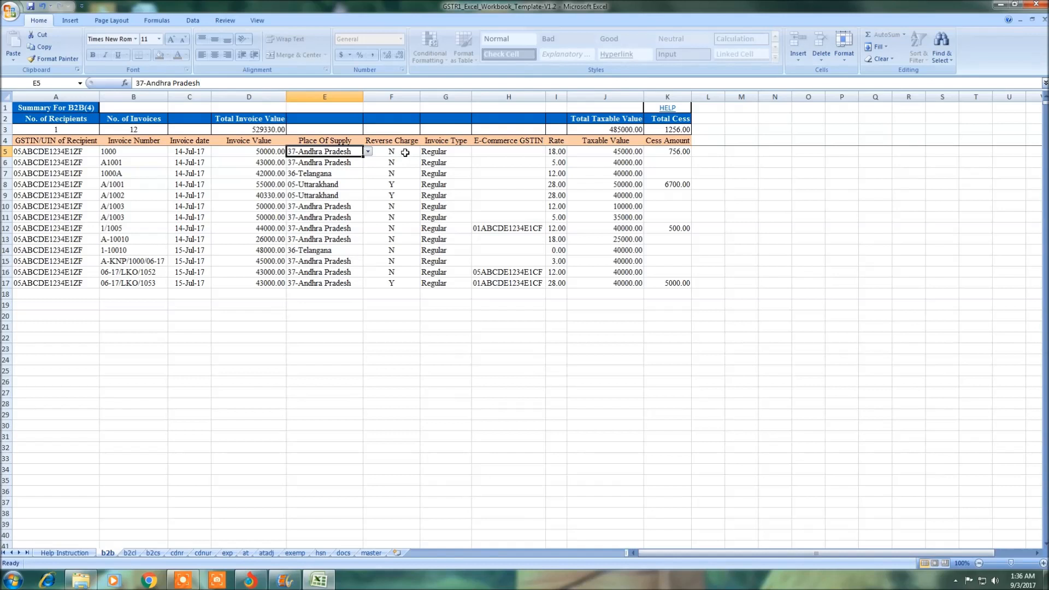
pyautogui.click(446, 392)
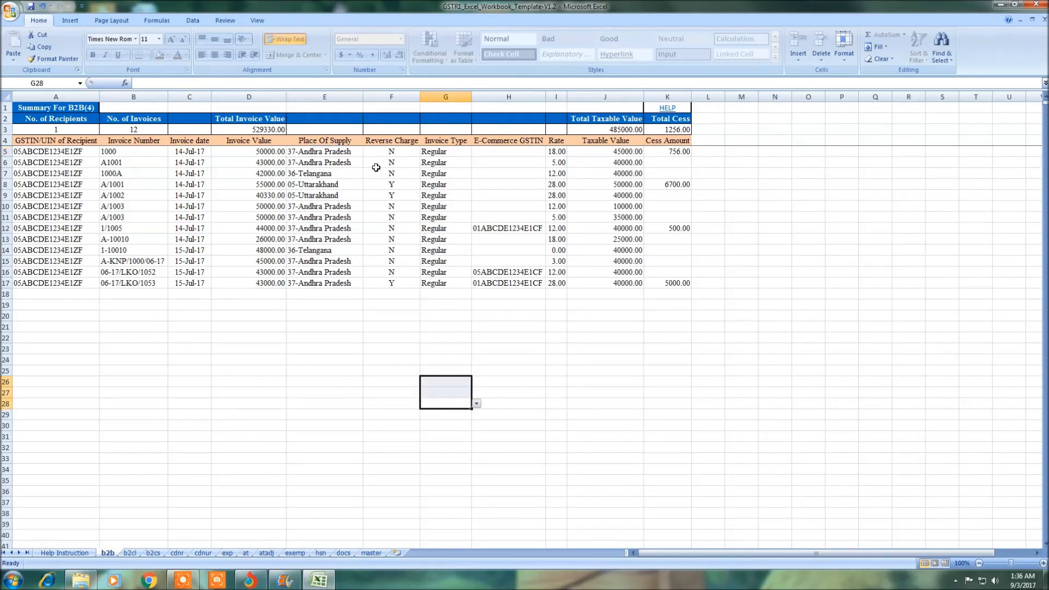
# - Set Reverse Charge to N for the first invoice in row 5 of the b2b sheet
pyautogui.click(398, 149)
pyautogui.click(425, 151)
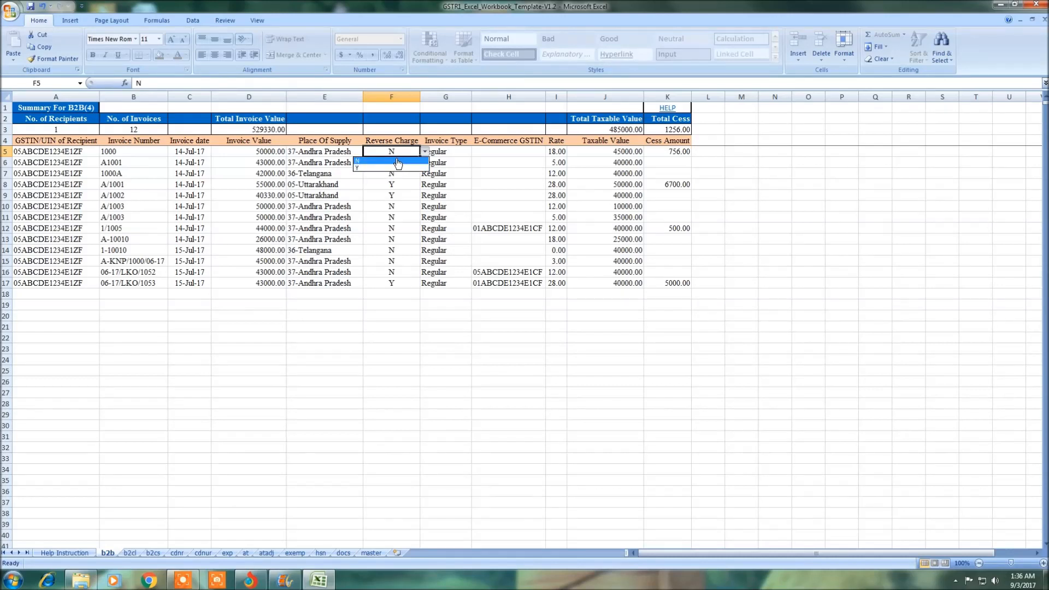
pyautogui.click(398, 162)
pyautogui.click(466, 459)
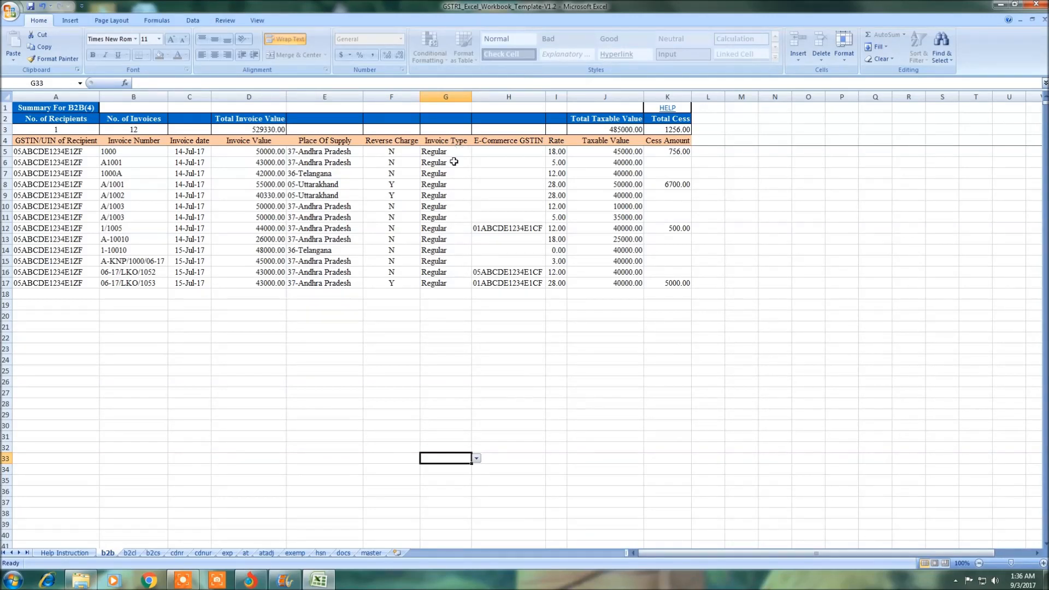
# - Review the Invoice Type choices available for the b2b invoice in row 6 without picking one
pyautogui.moveTo(449, 163); pyautogui.dragTo(451, 152)
pyautogui.click(476, 163)
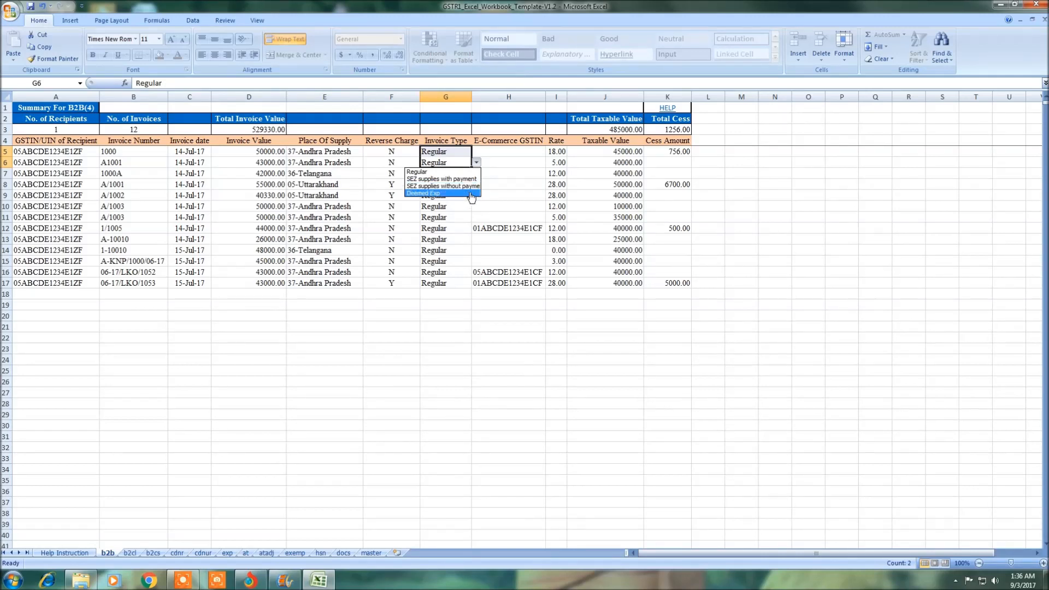
pyautogui.click(526, 403)
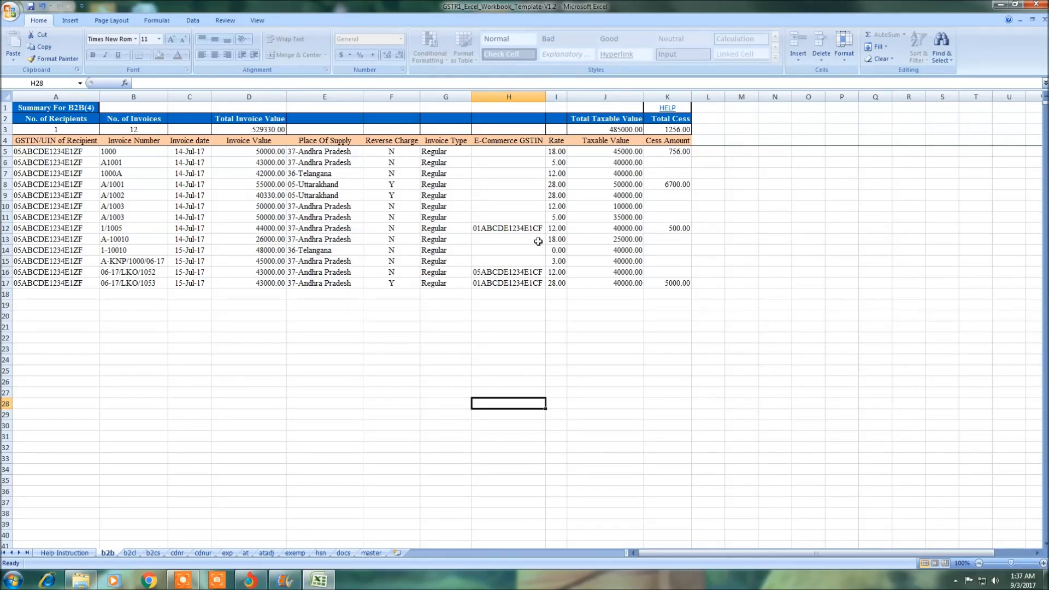
# - Set the tax rate of the first b2b invoice in row 5 to 18.00
pyautogui.click(564, 156)
pyautogui.click(571, 152)
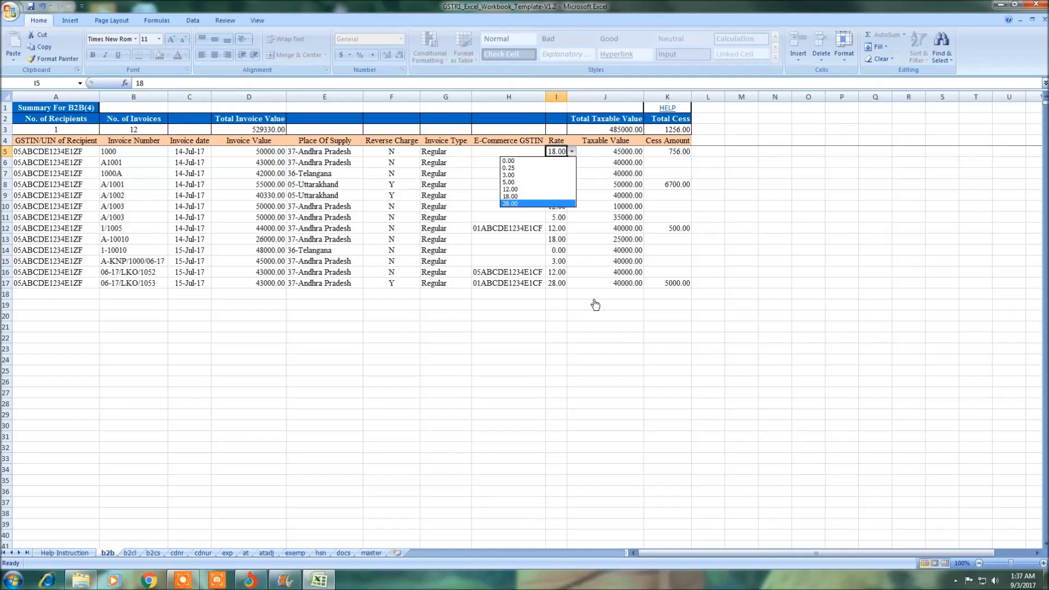
pyautogui.click(551, 197)
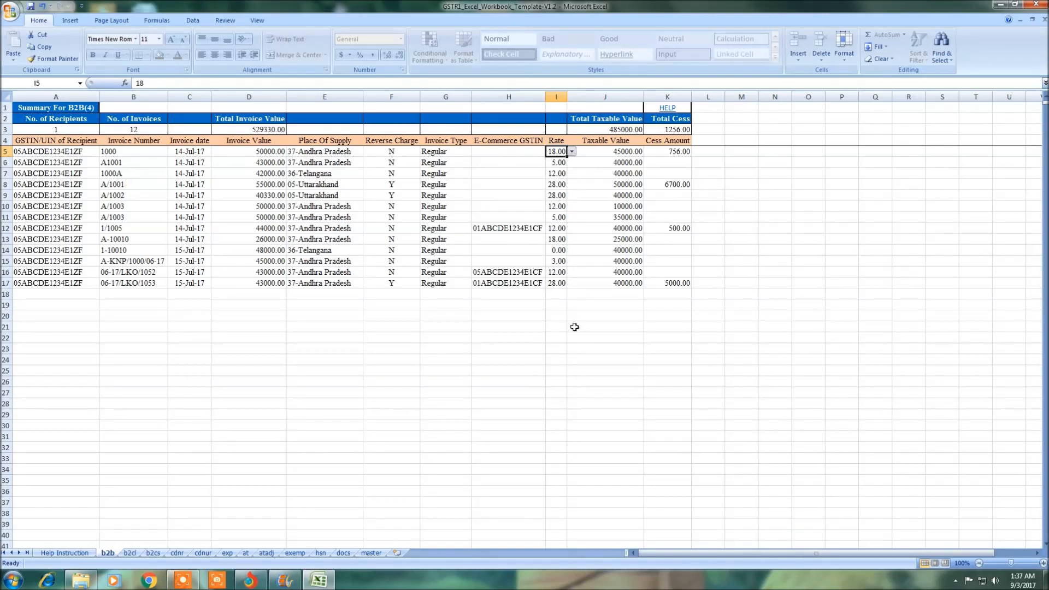
# - Set the tax rate of invoice A/1002 in row 9 of the b2b sheet to 28.00
pyautogui.click(559, 199)
pyautogui.click(572, 195)
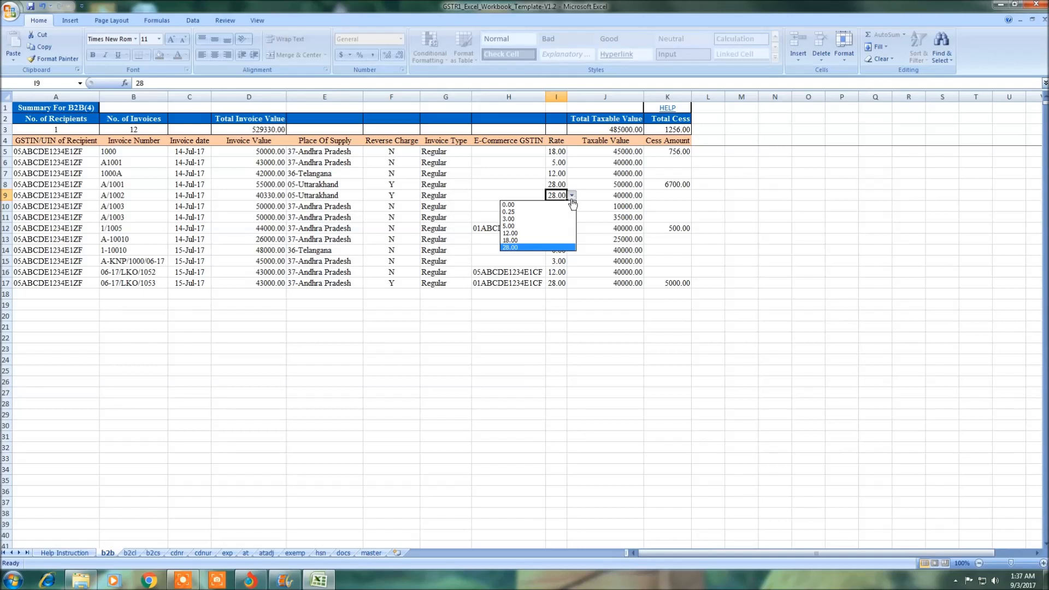
pyautogui.click(558, 248)
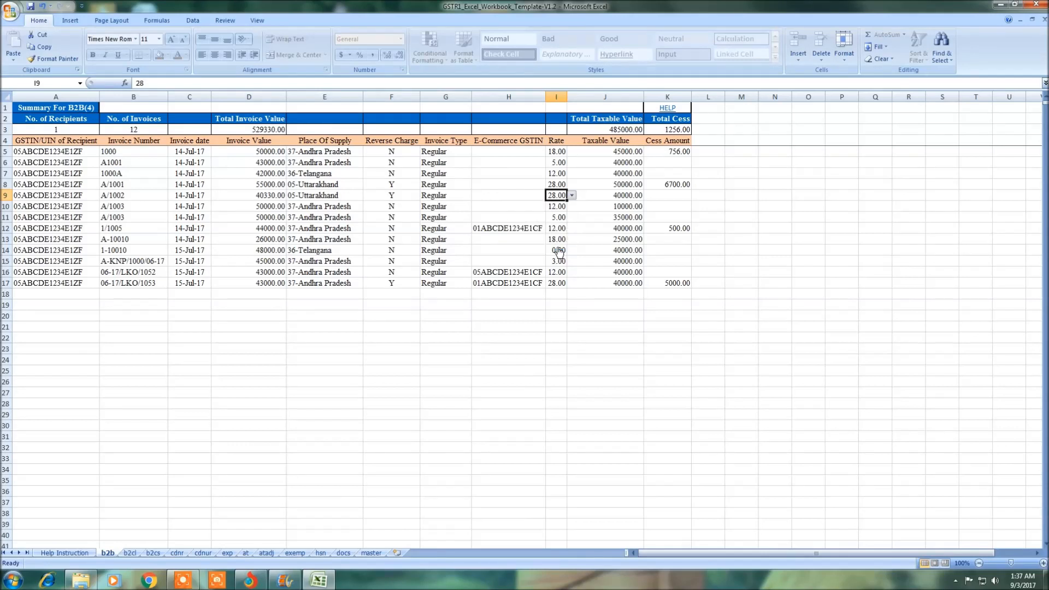
pyautogui.click(611, 403)
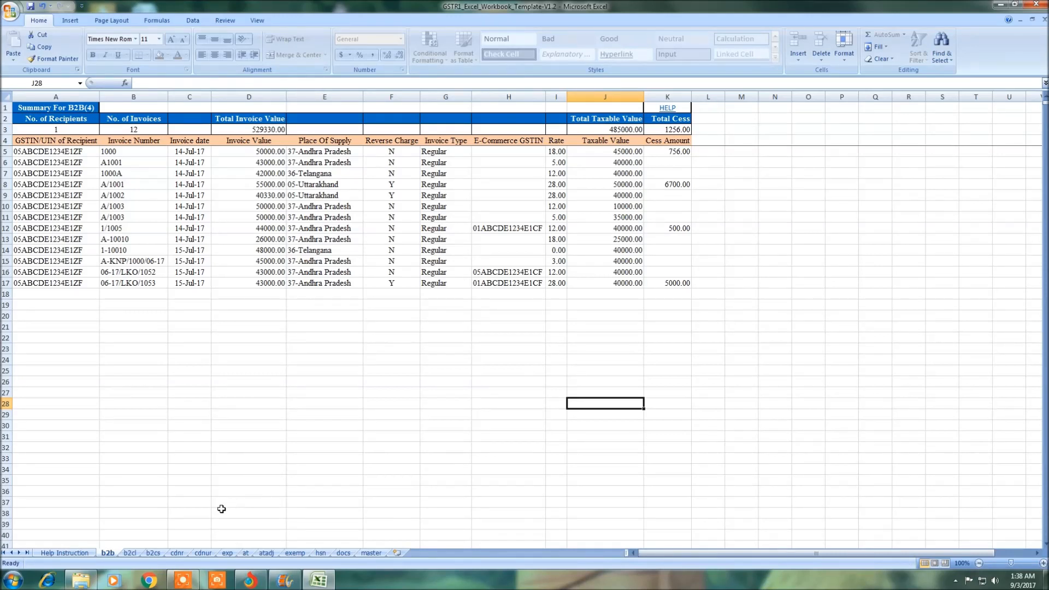
pyautogui.click(183, 580)
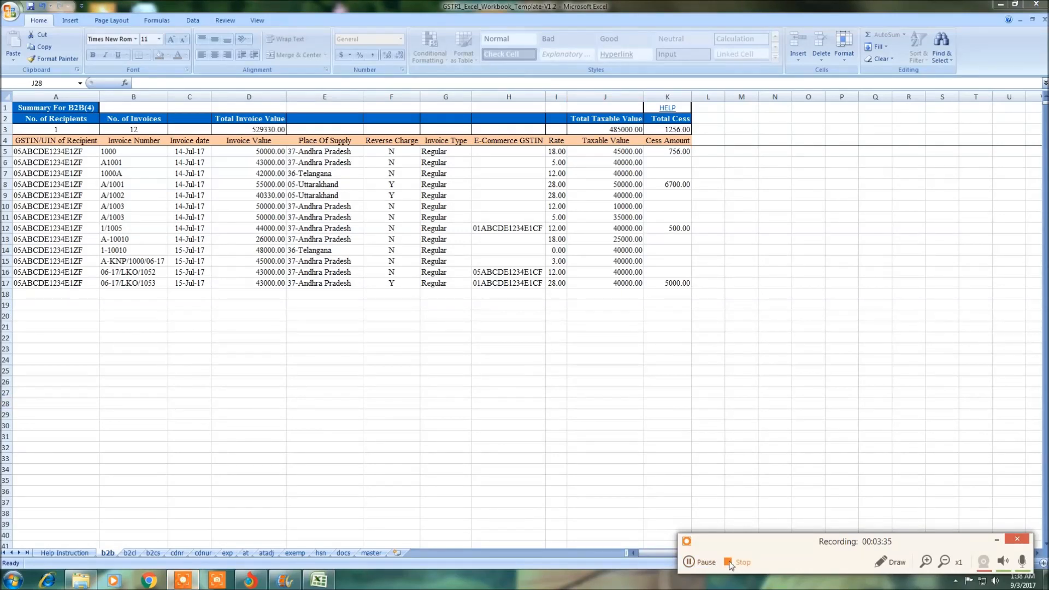
pyautogui.click(730, 562)
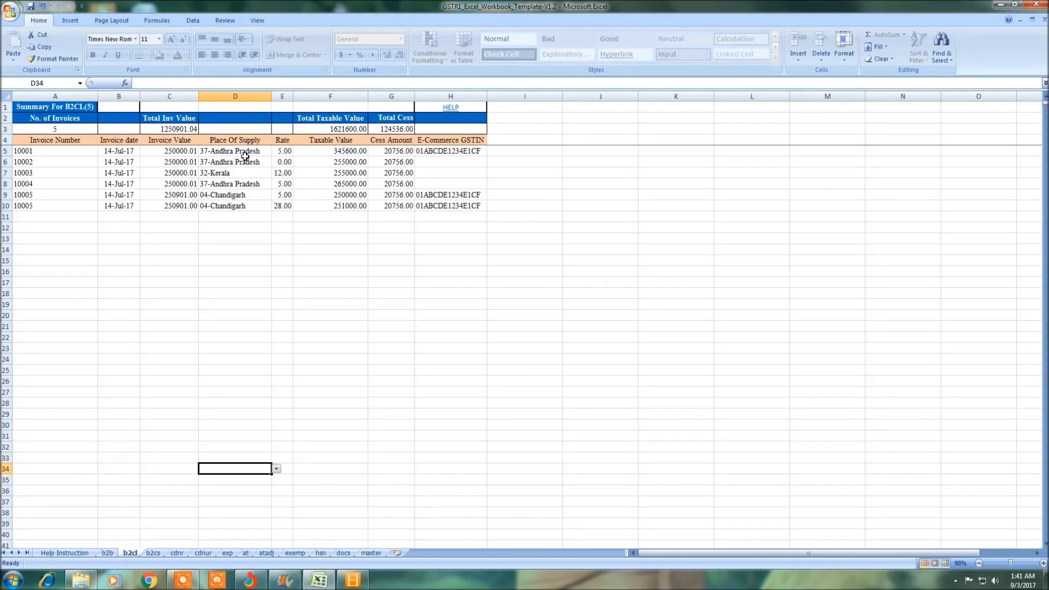
# - Review the Place Of Supply choices for invoice 10002 in row 6 of the b2cl sheet without picking one
pyautogui.click(245, 159)
pyautogui.click(277, 161)
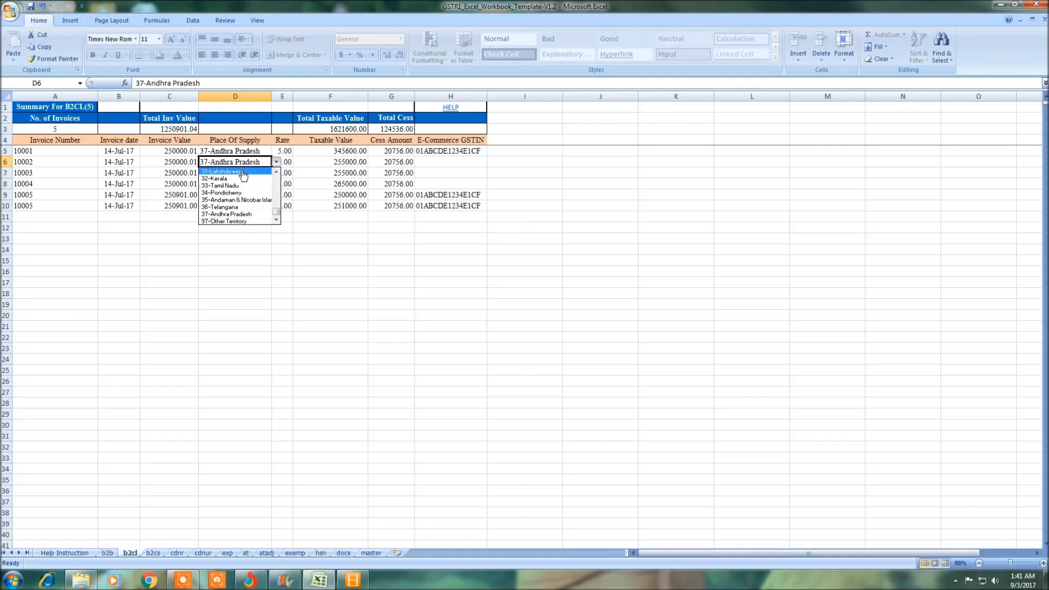
pyautogui.press('Escape')
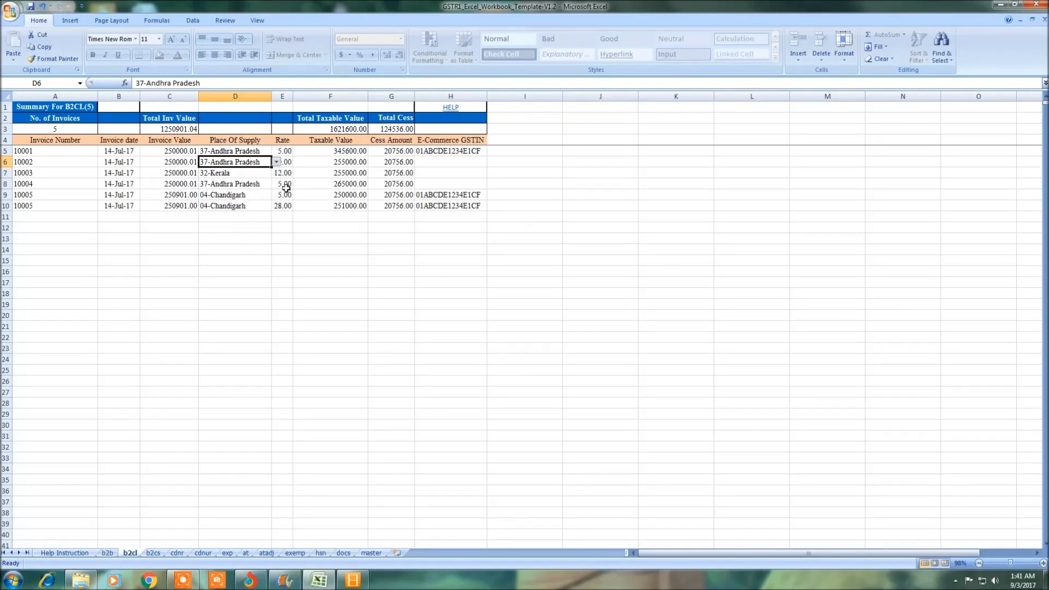
pyautogui.click(304, 239)
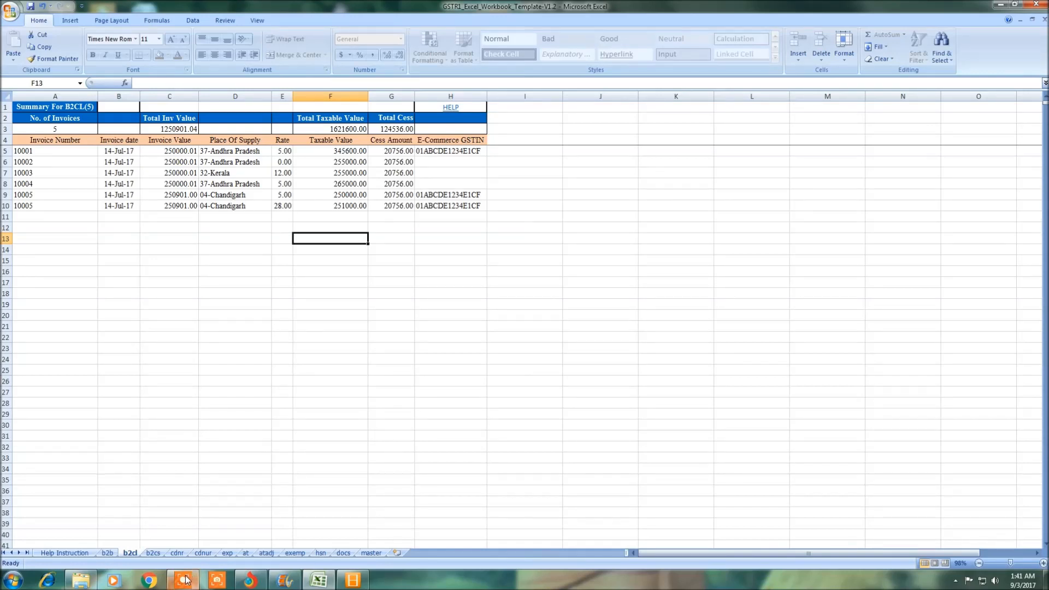
pyautogui.moveTo(187, 580)
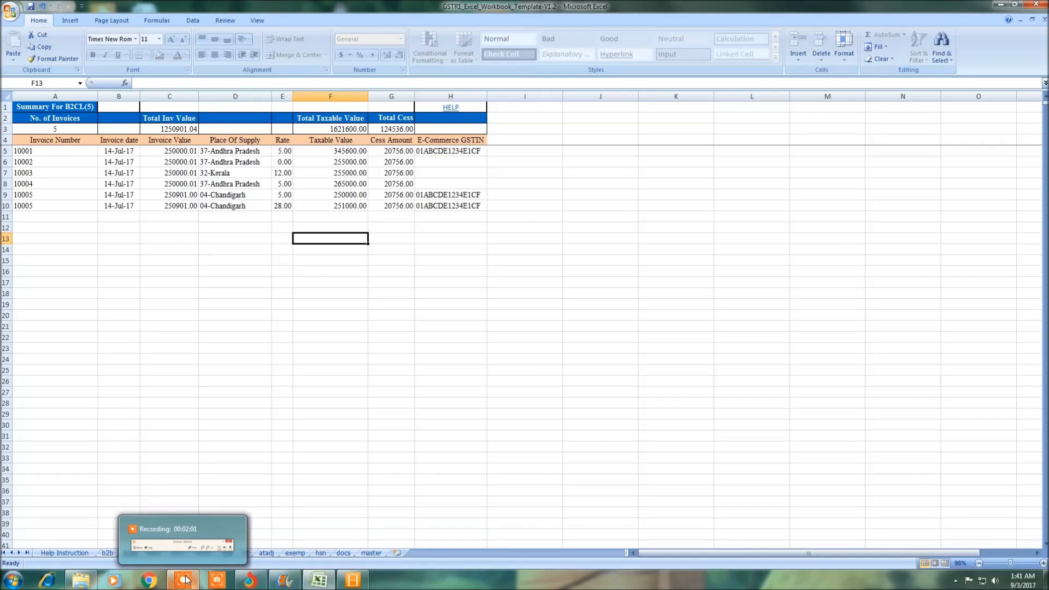
pyautogui.click(186, 579)
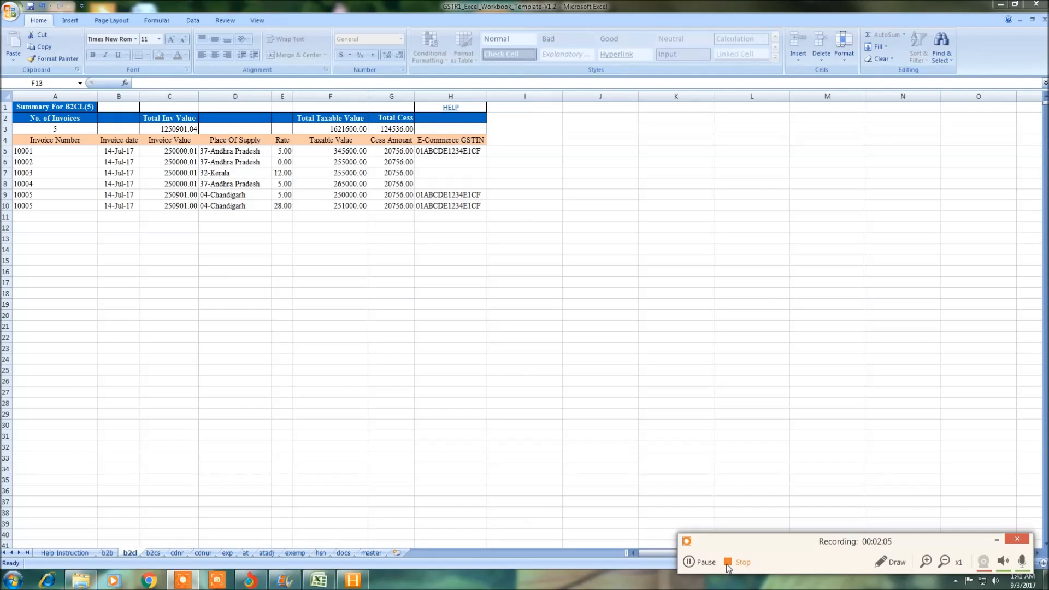
pyautogui.click(729, 566)
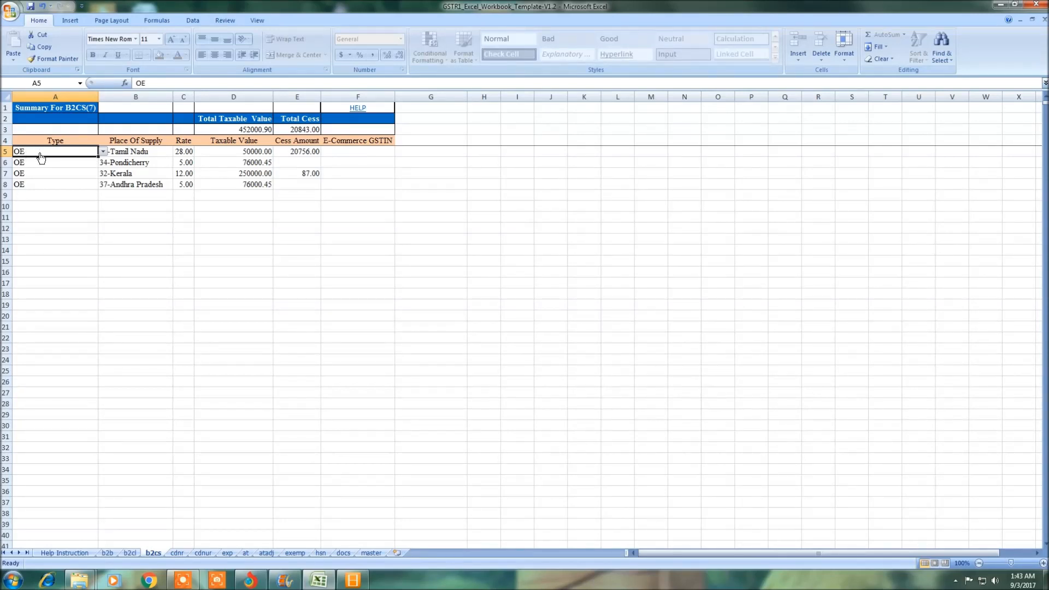
# - Review the Type choices for the first entry in row 5 of the b2cs sheet, leaving the cell as it is
pyautogui.click(103, 153)
pyautogui.click(103, 153)
pyautogui.click(167, 263)
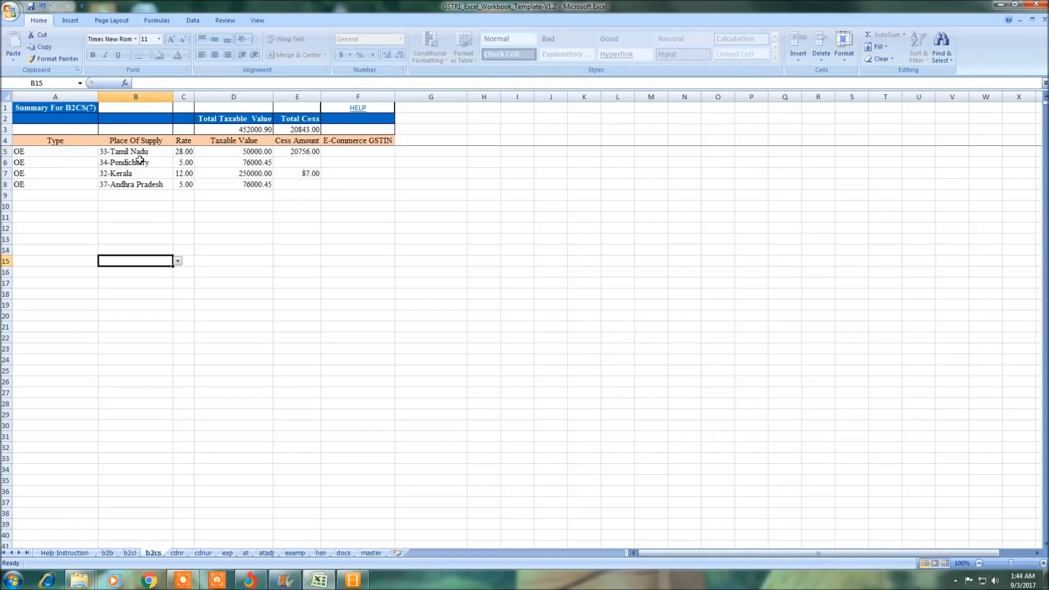
# - Review the Place Of Supply choices for the first b2cs entry in row 5 without picking one
pyautogui.click(143, 153)
pyautogui.click(177, 151)
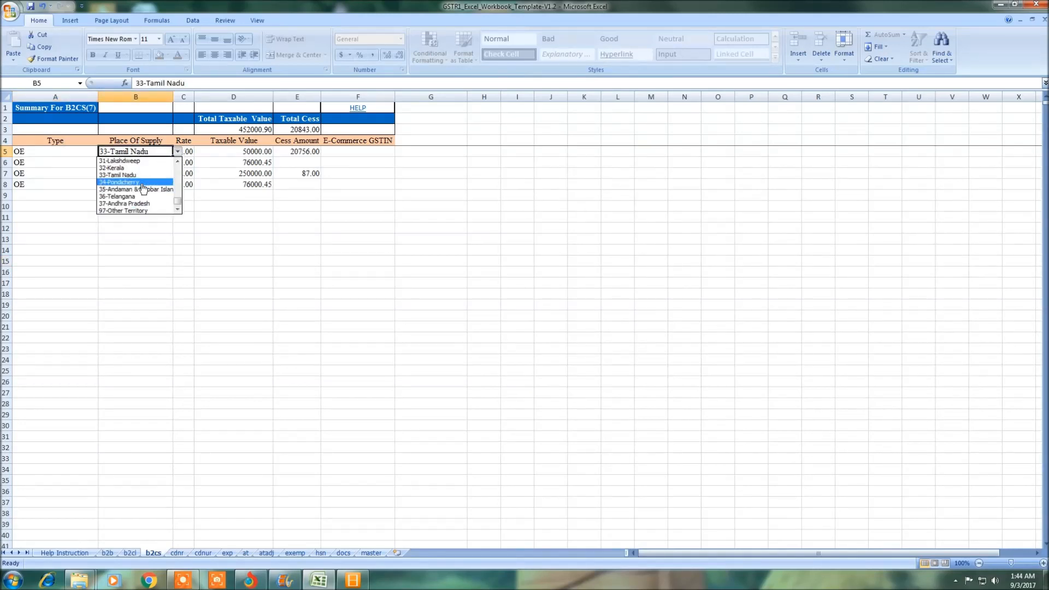
pyautogui.click(155, 271)
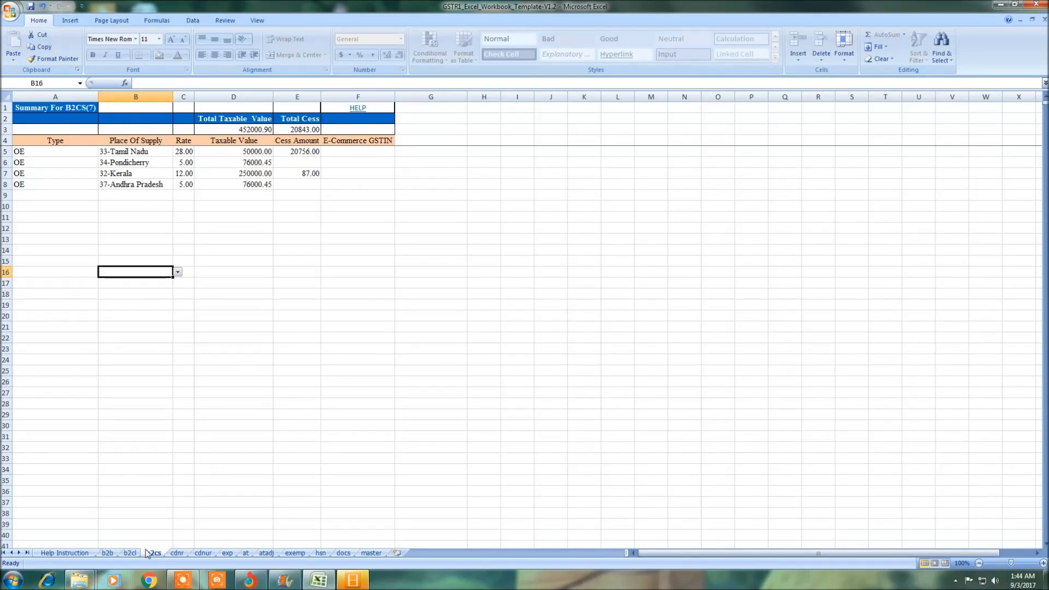
pyautogui.click(183, 582)
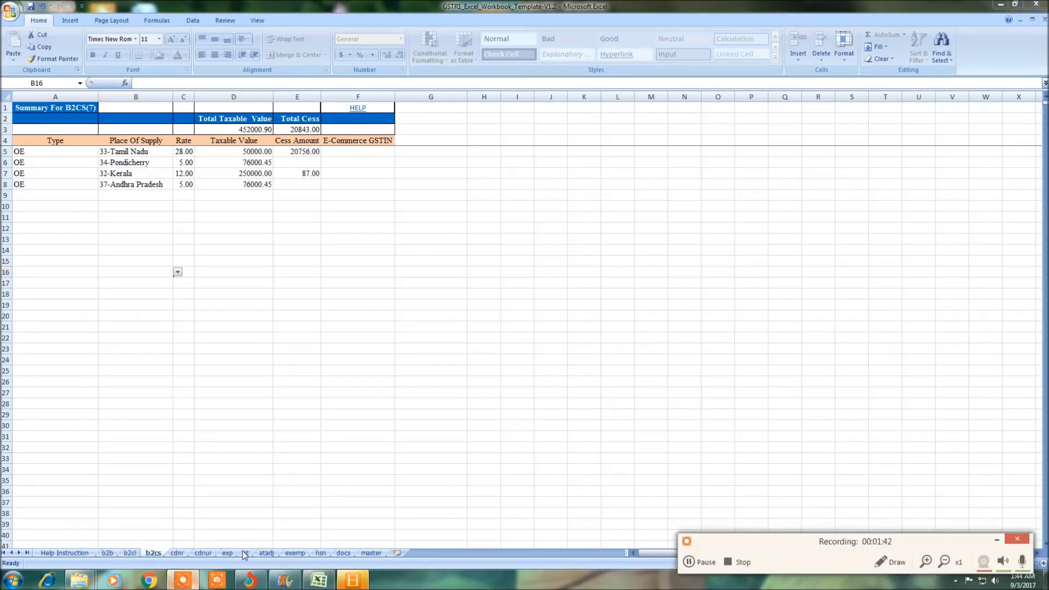
pyautogui.click(730, 563)
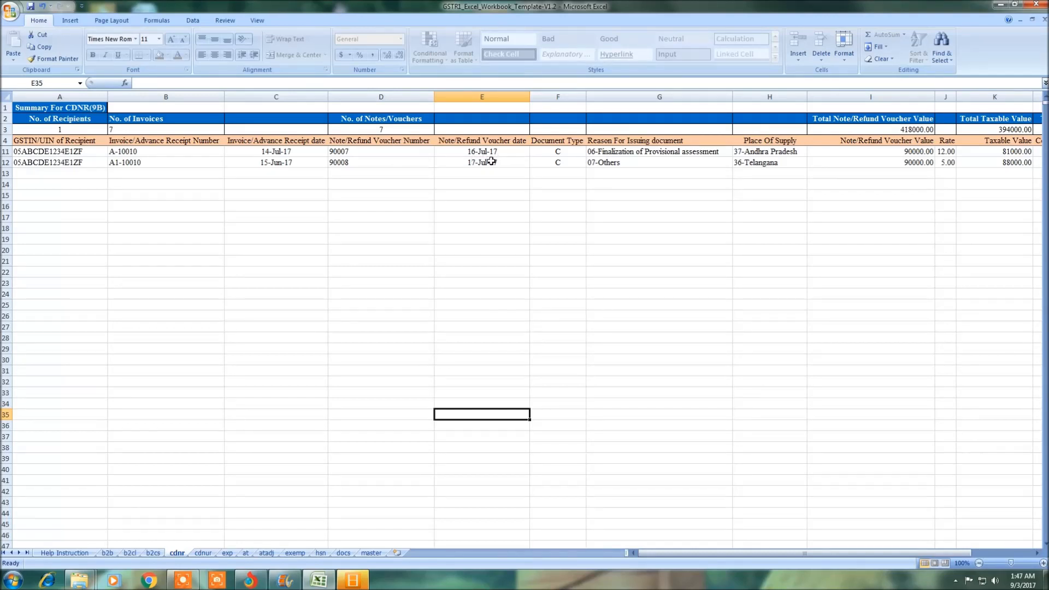
# - Review the Document Type choices for voucher 90007 in row 11 of the cdnr sheet without picking one
pyautogui.click(575, 153)
pyautogui.click(590, 153)
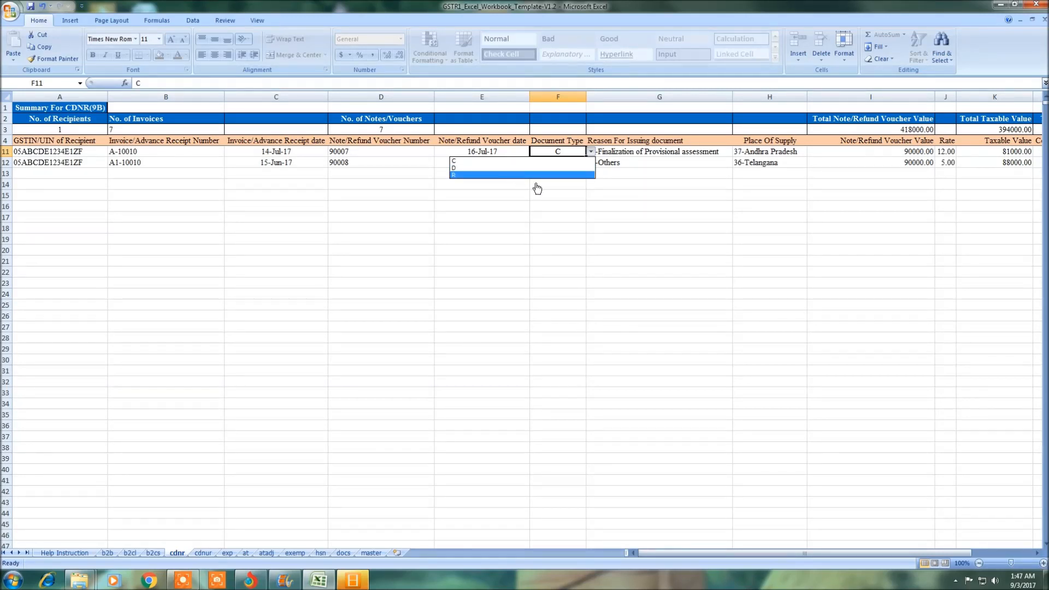
pyautogui.click(605, 243)
pyautogui.click(605, 251)
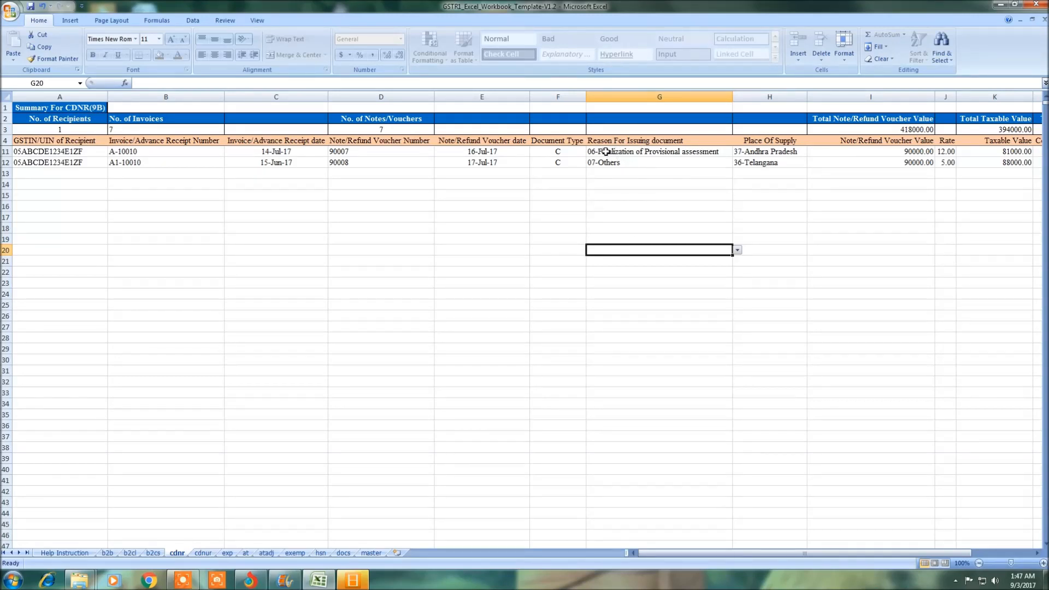
# - Review the Reason For Issuing document choices for voucher 90007 on the cdnr sheet, leaving the cell as it is
pyautogui.click(671, 153)
pyautogui.click(737, 153)
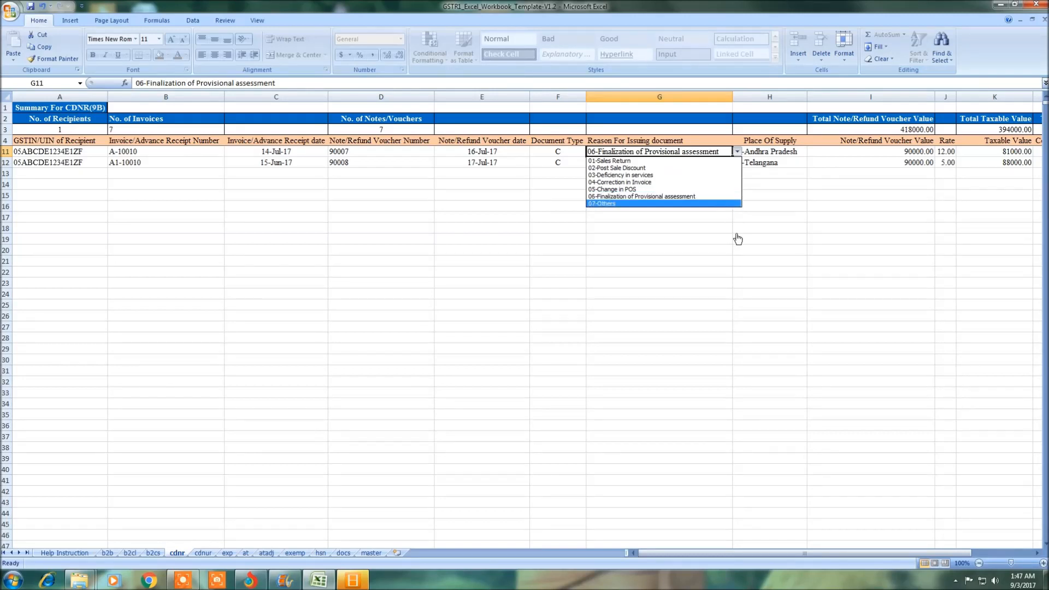
pyautogui.click(742, 251)
pyautogui.click(744, 245)
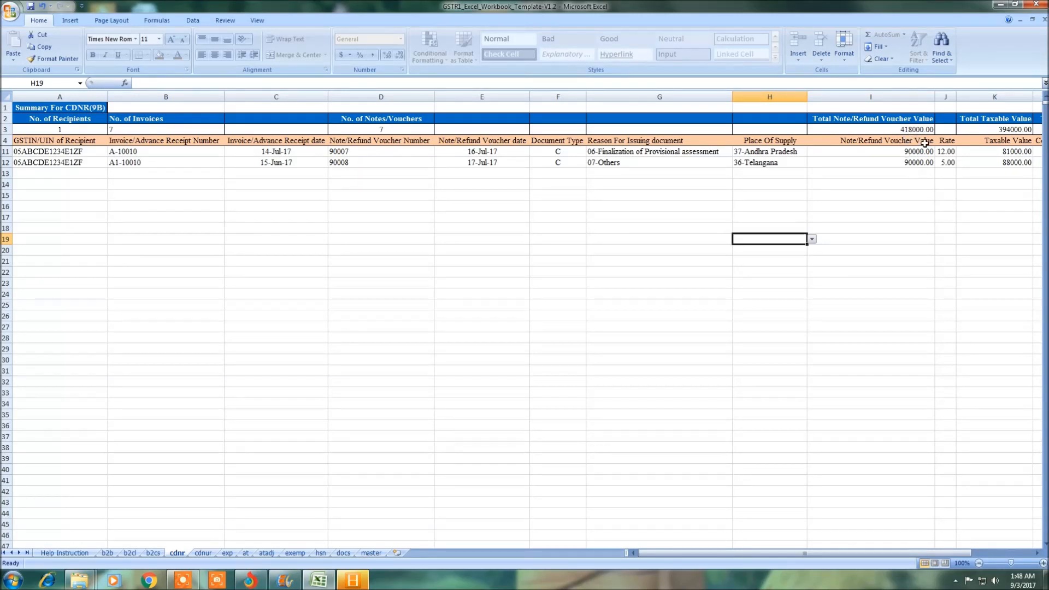
# - Review the Pre GST choices for voucher 90007 in row 11 of the cdnr sheet
pyautogui.click(1037, 553)
pyautogui.click(1037, 553)
pyautogui.click(1037, 553)
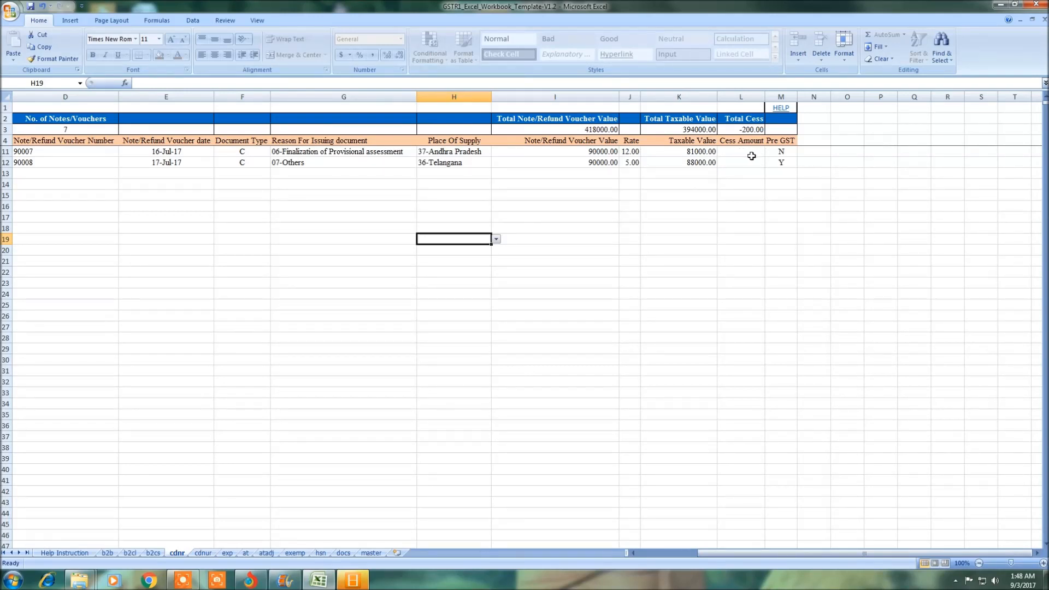
pyautogui.click(791, 153)
pyautogui.click(802, 152)
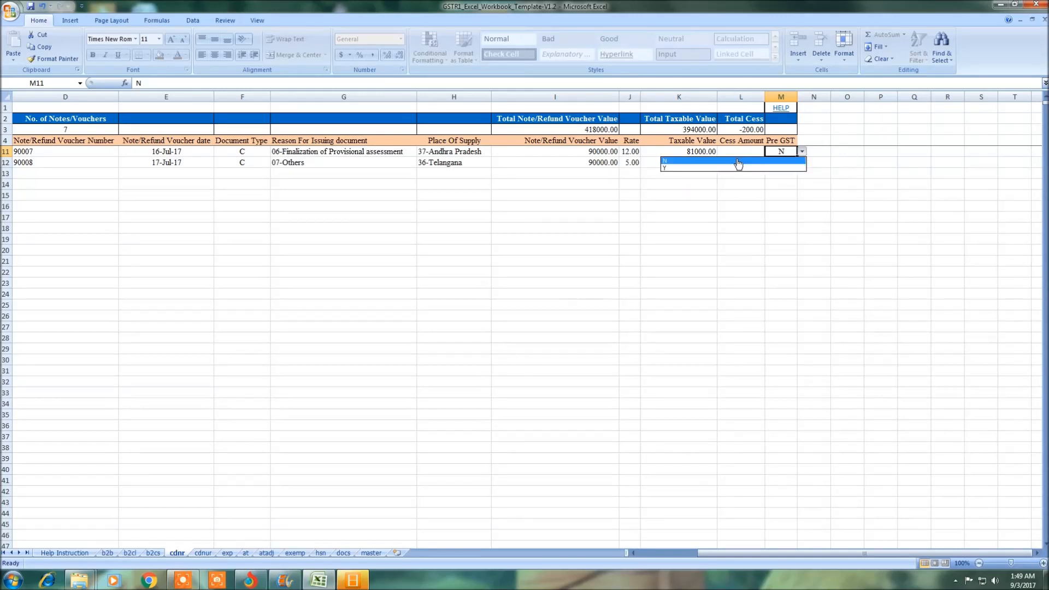
pyautogui.click(174, 585)
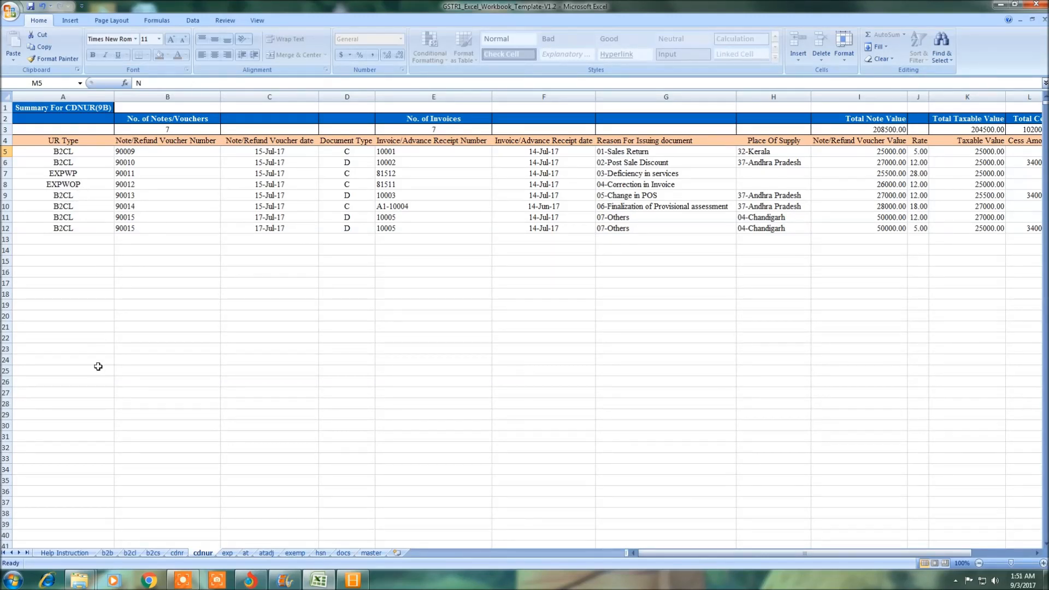
pyautogui.click(184, 582)
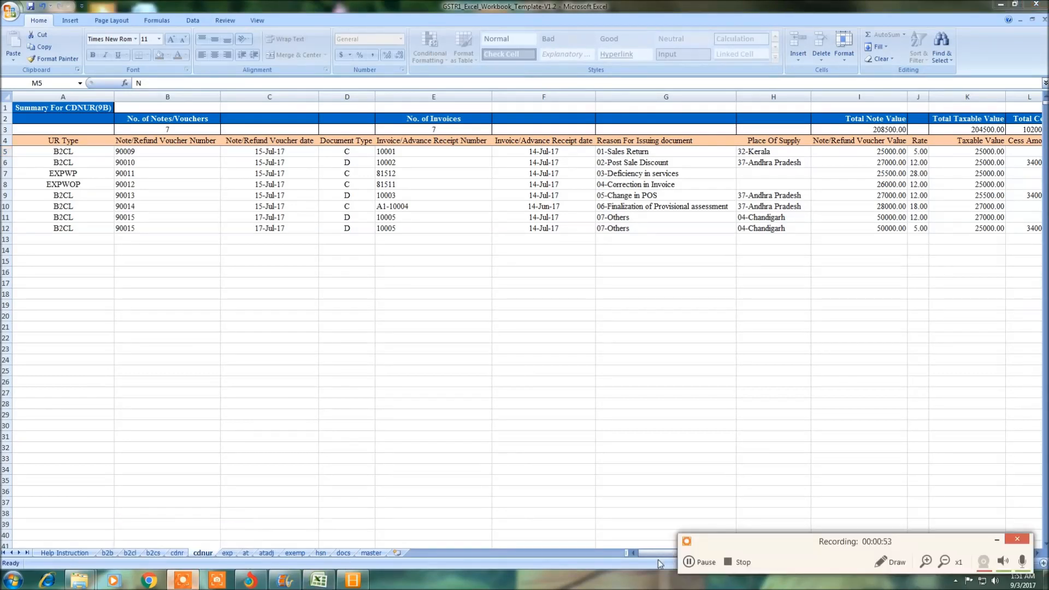
pyautogui.click(727, 563)
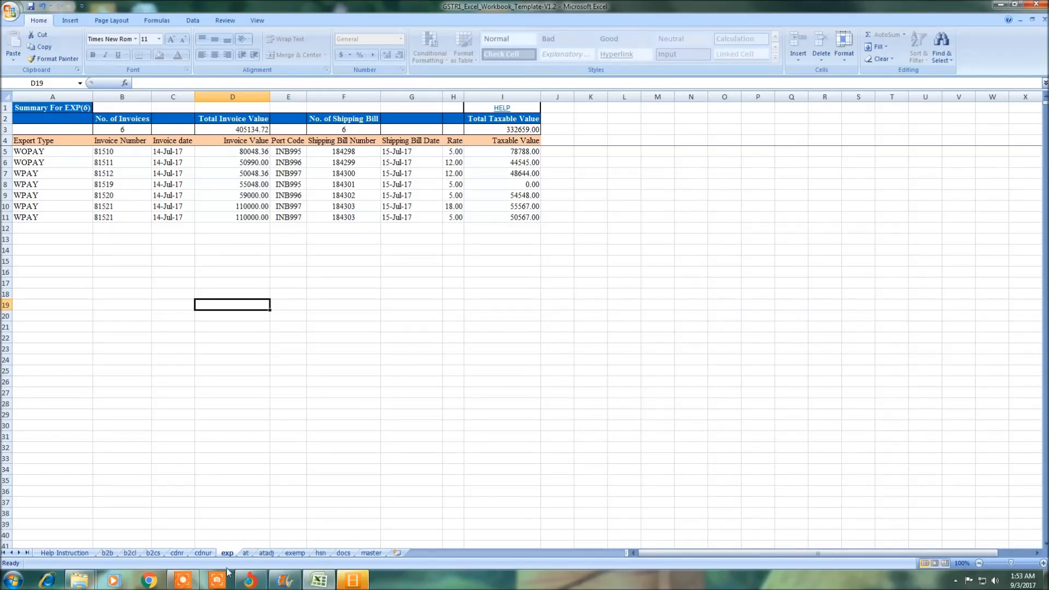
pyautogui.click(176, 583)
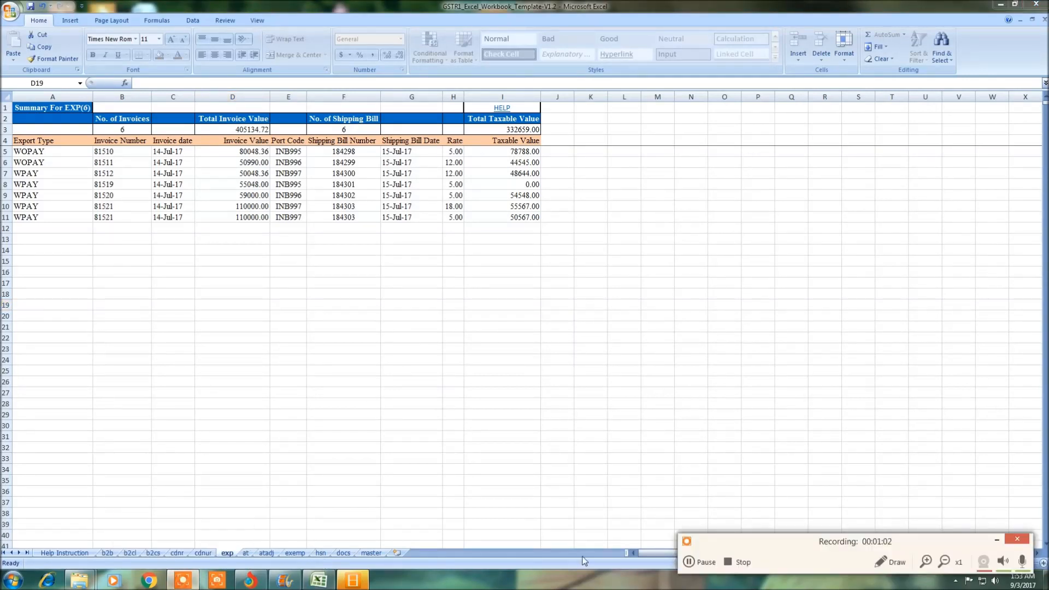
pyautogui.click(733, 563)
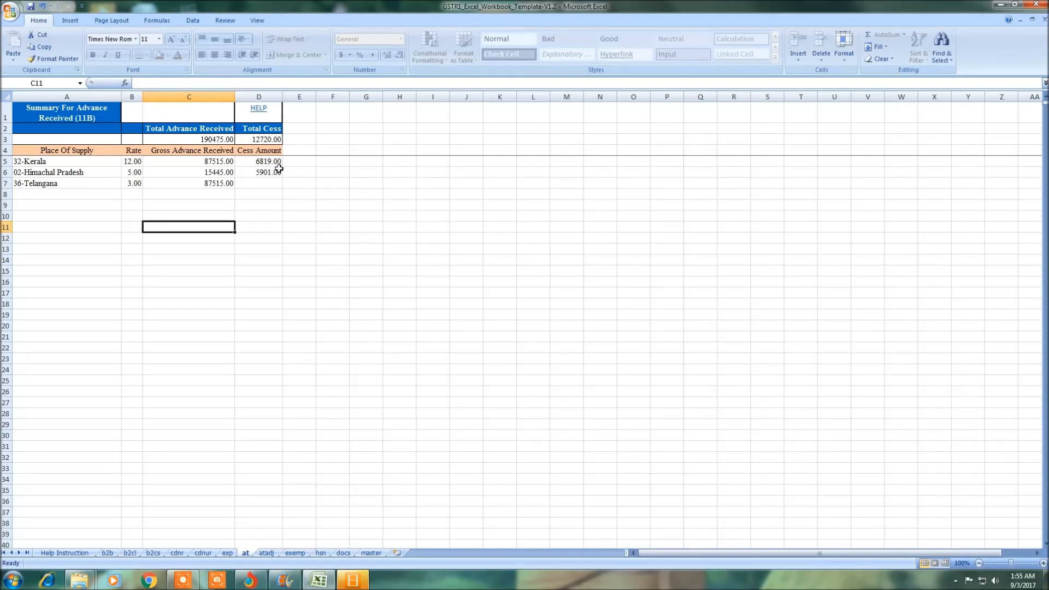
# - Examine the advance adjustment columns on the atadj sheet and the nil rated, exempted and non-GST supply columns on the exemp sheet
pyautogui.click(267, 554)
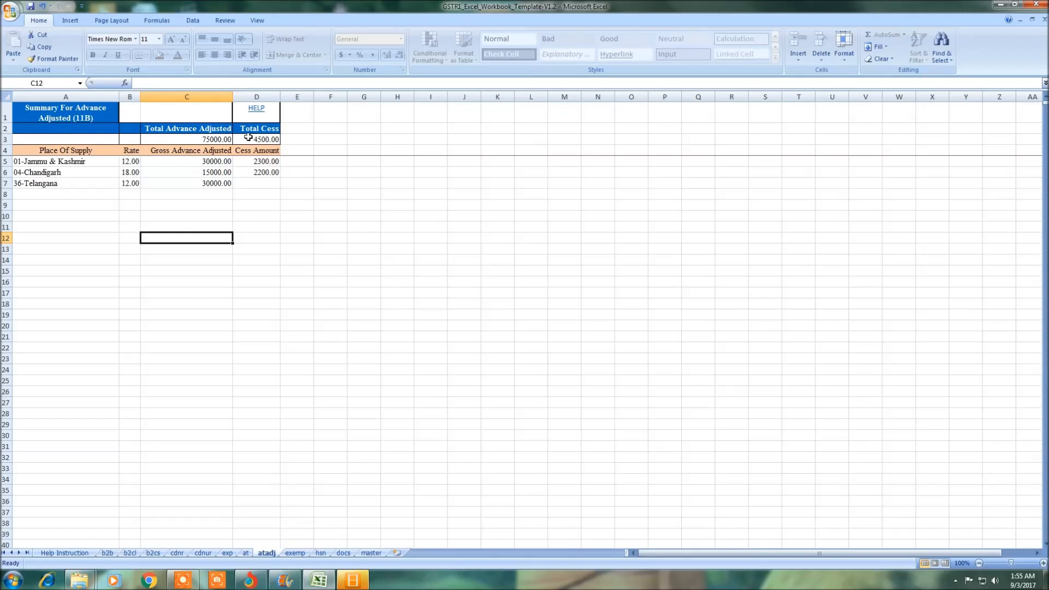
pyautogui.click(295, 553)
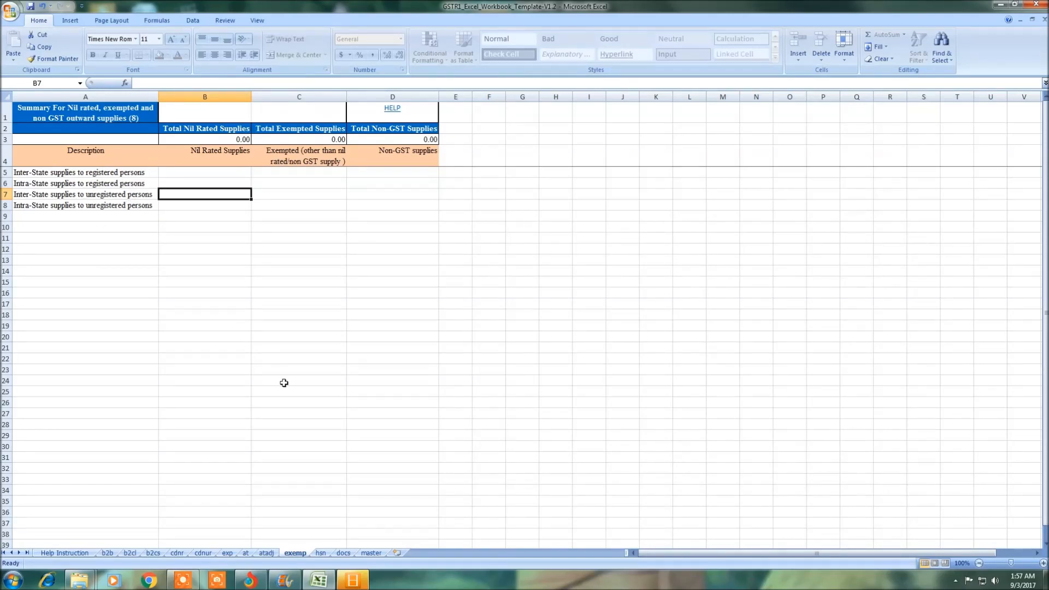
pyautogui.click(183, 580)
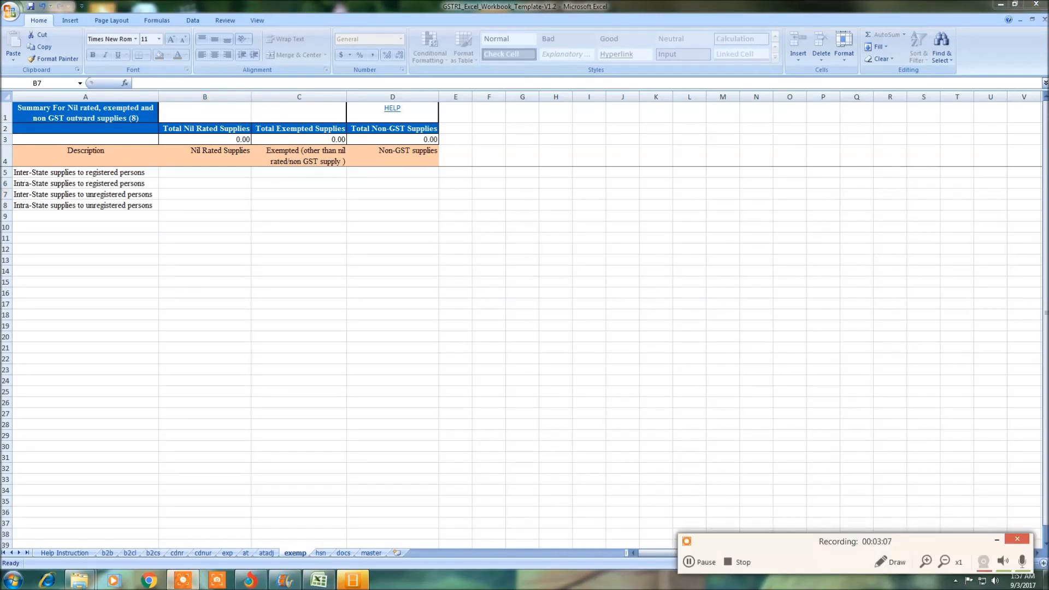
pyautogui.click(730, 563)
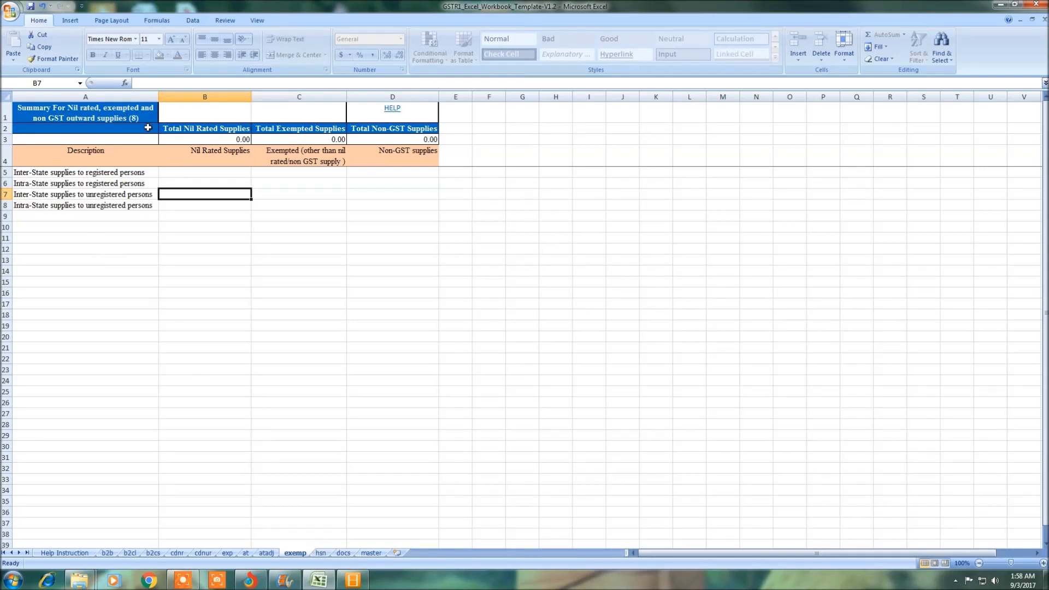
# - Examine the HSN summary columns on the hsn sheet
pyautogui.click(320, 553)
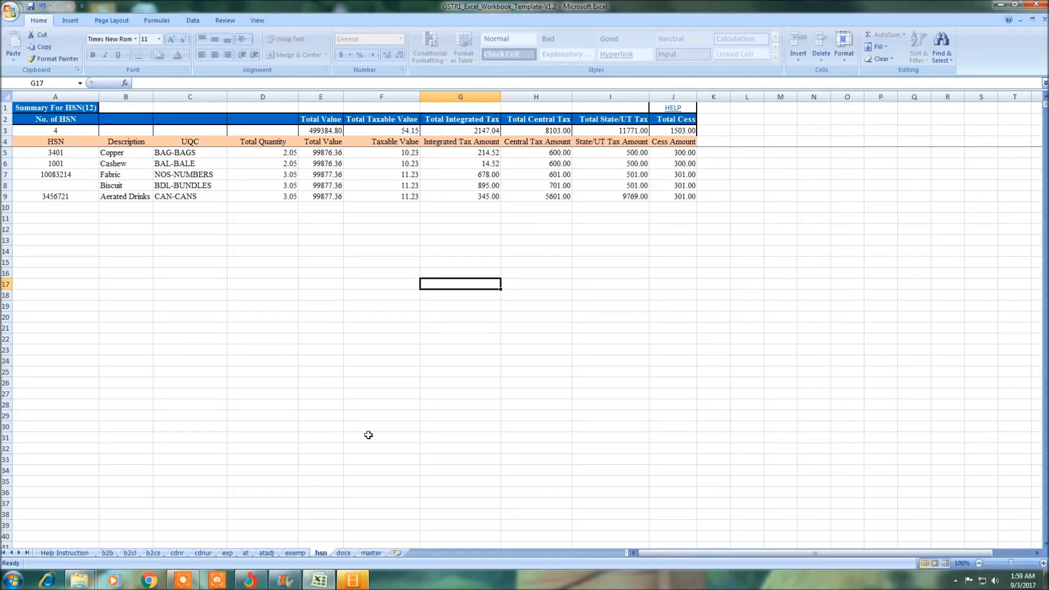
# - On the docs sheet, set Sr. No. From to 1 for the first outward supply invoice entry in row 5
pyautogui.click(342, 553)
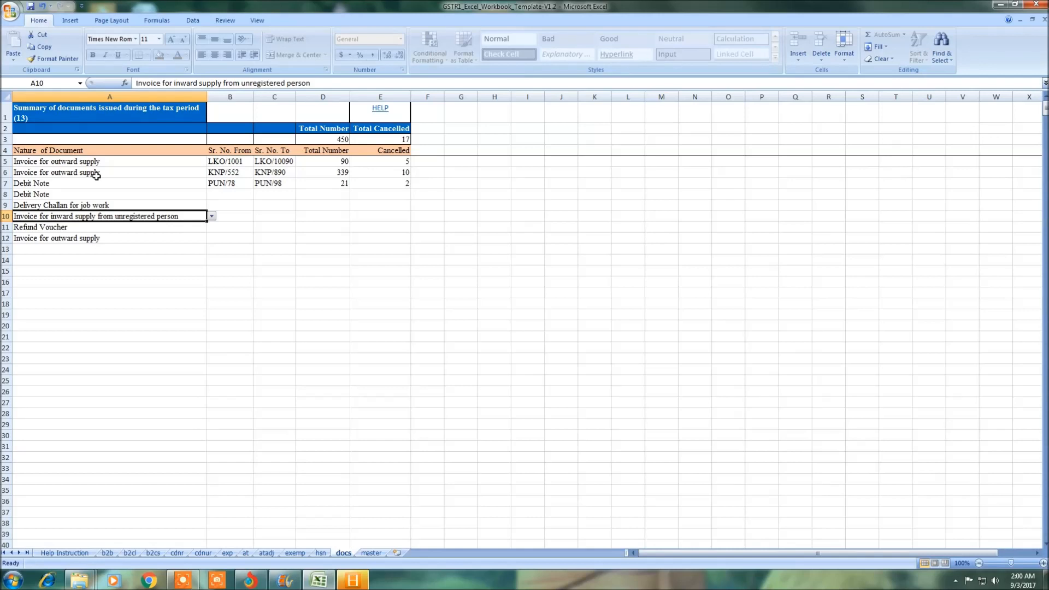
pyautogui.click(241, 162)
pyautogui.write('1')
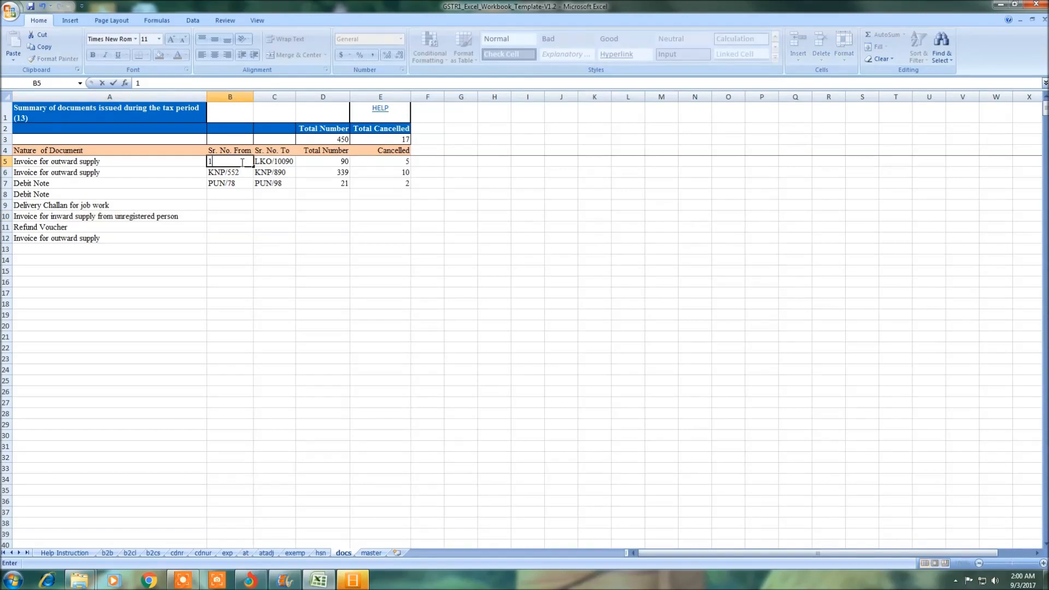
pyautogui.click(277, 161)
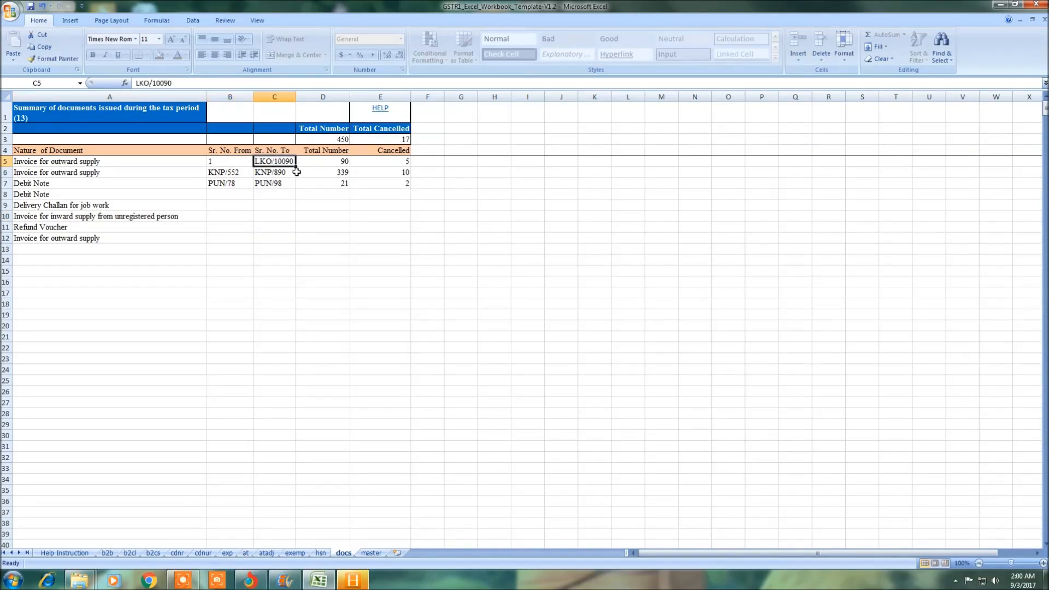
# - On the docs sheet, set both Sr. No. To and Total Number to 50 for the first outward supply invoice entry in row 5
pyautogui.write('50')
pyautogui.click(310, 256)
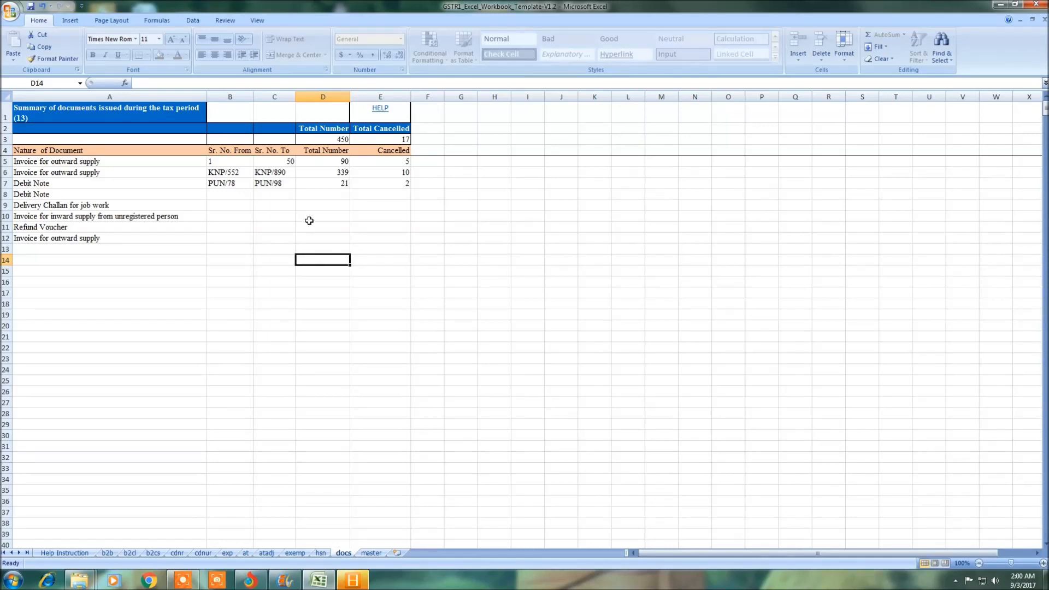
pyautogui.click(329, 162)
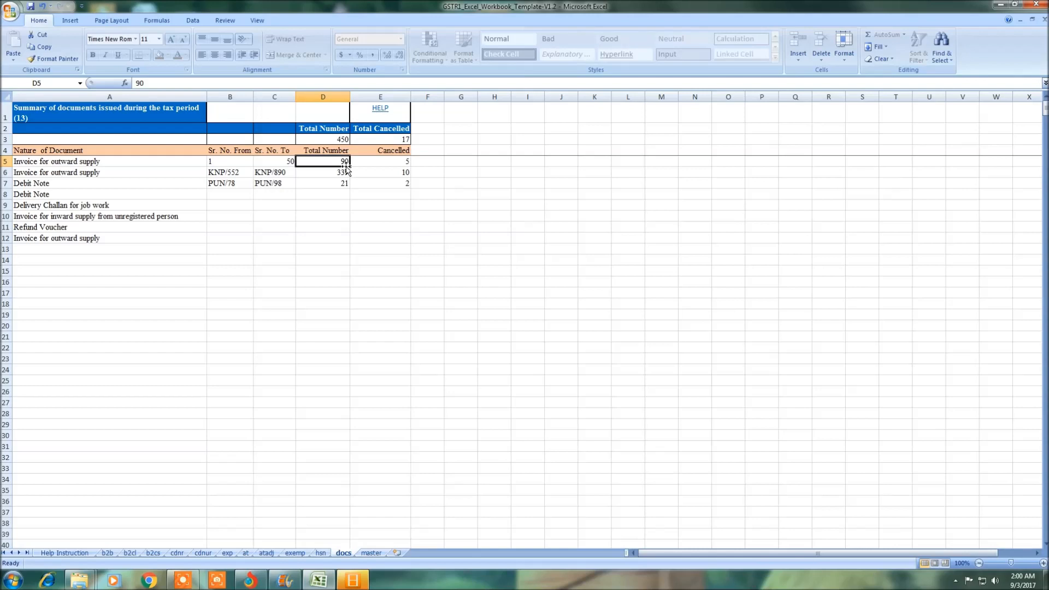
pyautogui.write('50')
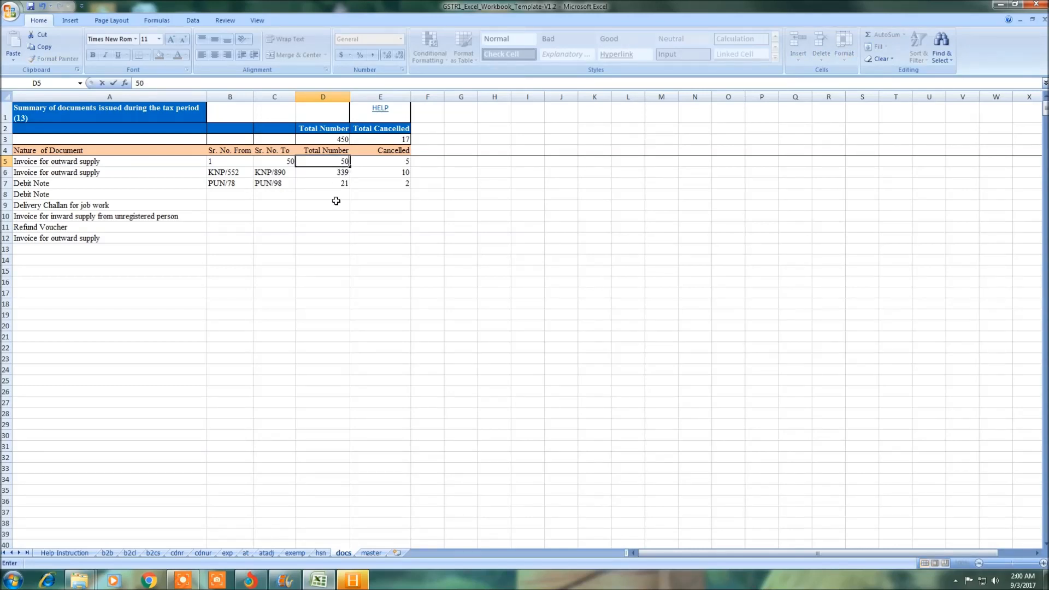
pyautogui.click(322, 322)
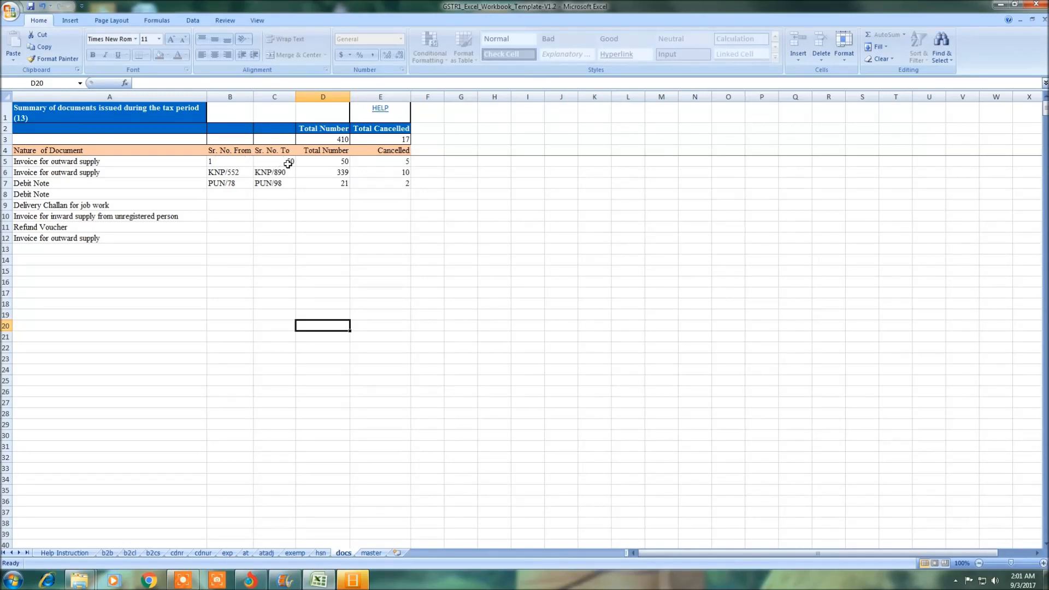
# - Examine the reference lists on the master sheet and the file commands available for saving the workbook
pyautogui.click(371, 554)
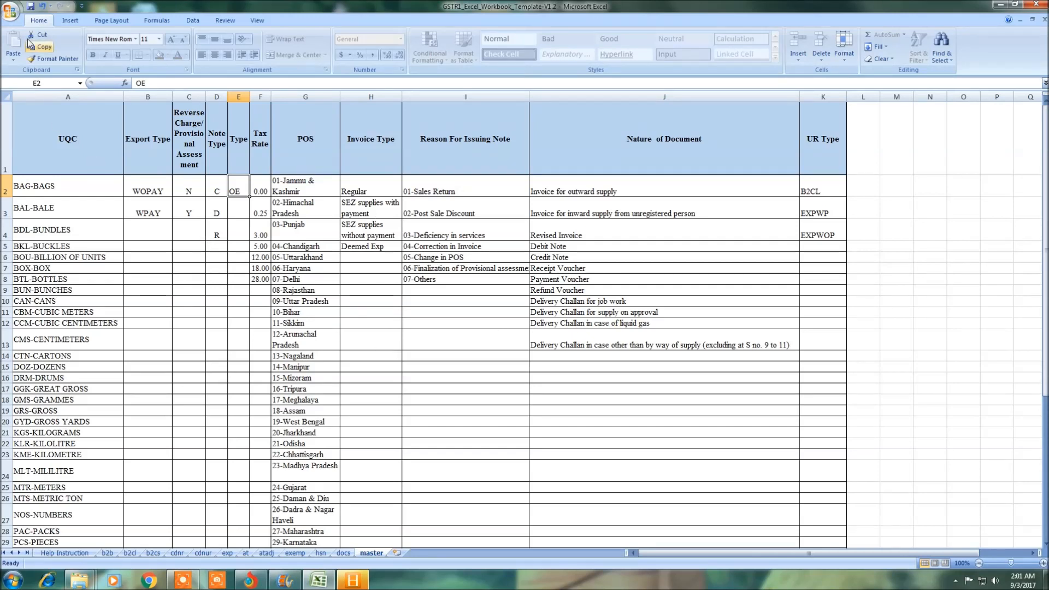
pyautogui.click(14, 14)
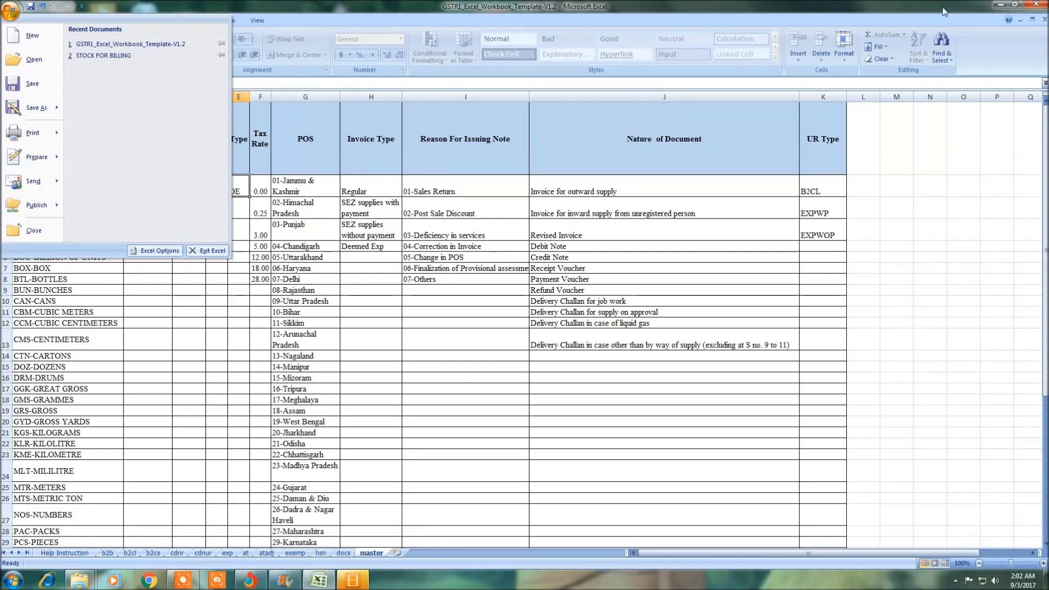
# - Minimize the workbook window, dismiss the conversion message and minimize the Free WebM to MP4 Converter to clear the desktop
pyautogui.click(1000, 7)
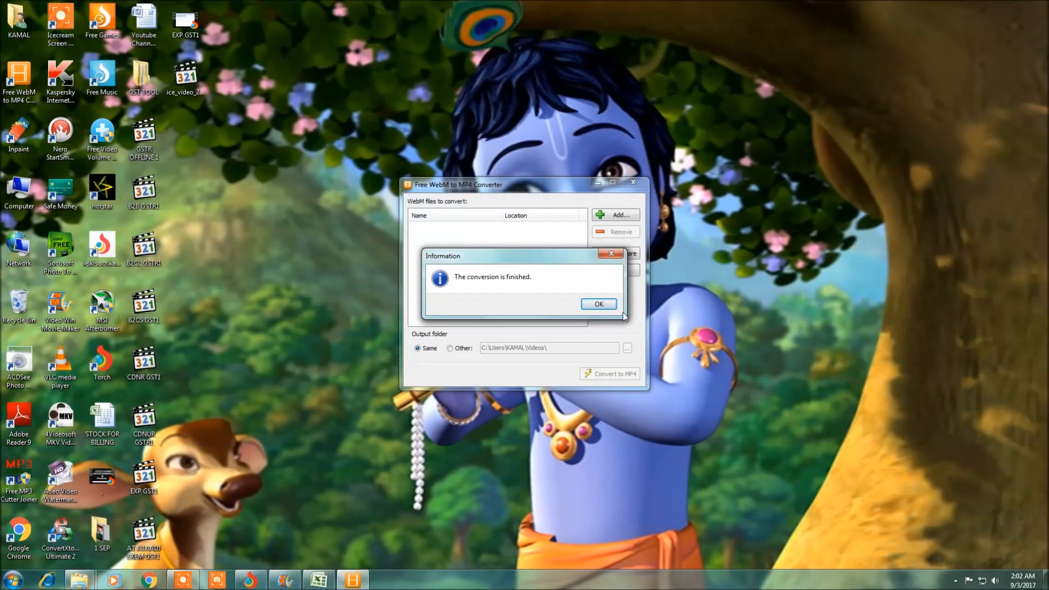
pyautogui.click(598, 304)
pyautogui.click(598, 182)
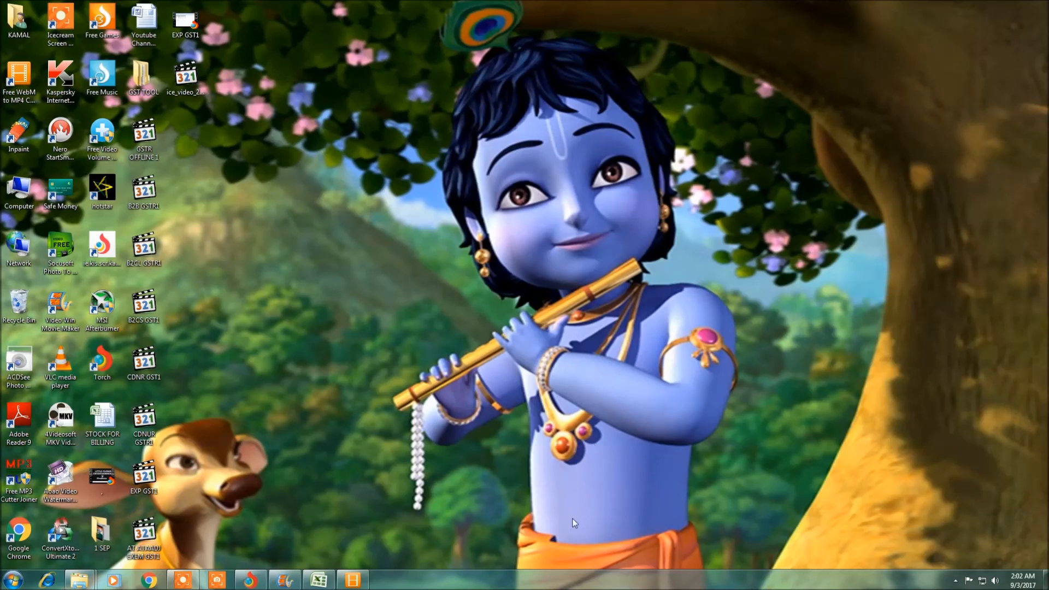
pyautogui.click(183, 580)
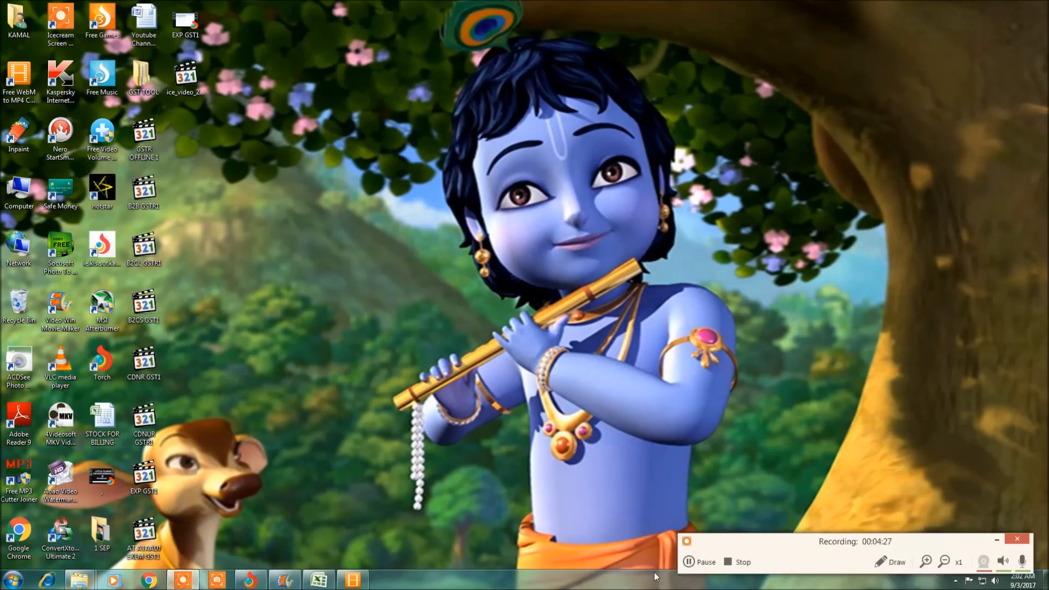